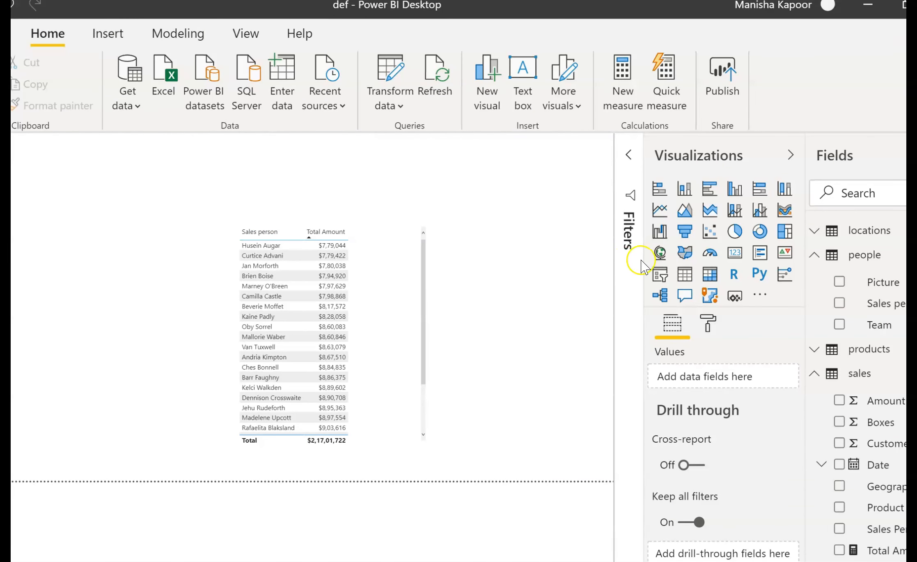
Add a slicer on the Team field from the people table and filter the report to the Special team
left_click(659, 275)
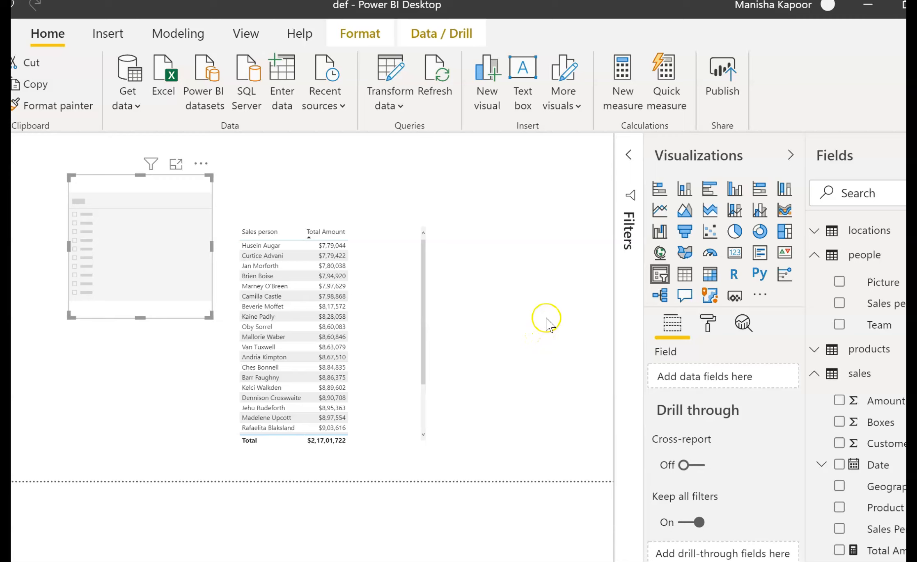
left_click(840, 325)
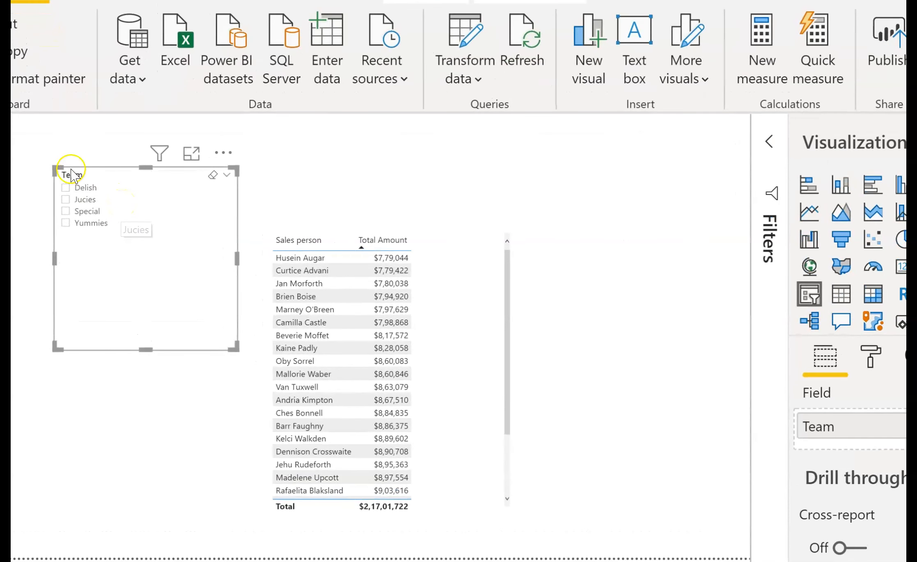
left_click(82, 189)
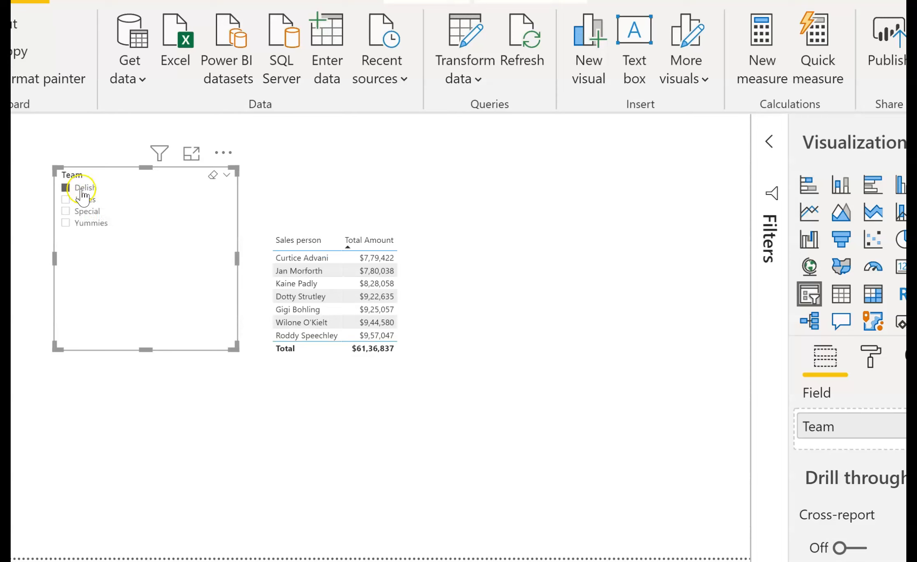
left_click(81, 201)
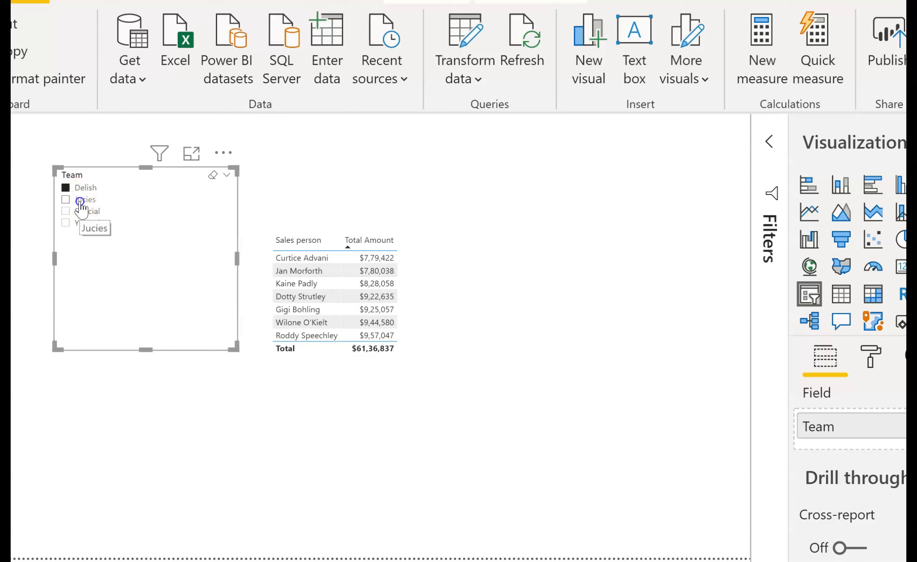
left_click(81, 211)
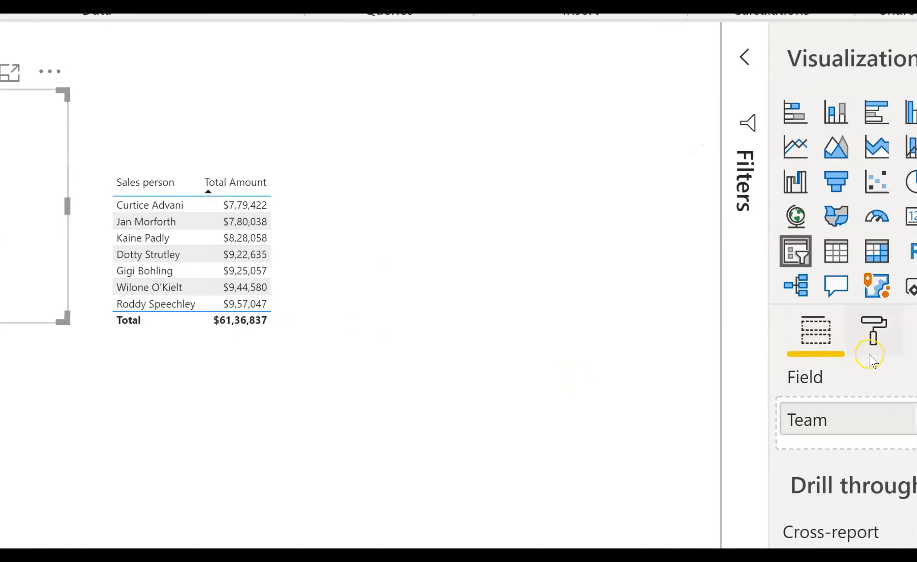
Increase the text size of the values in the sales person table to more than 13 pt
left_click(613, 336)
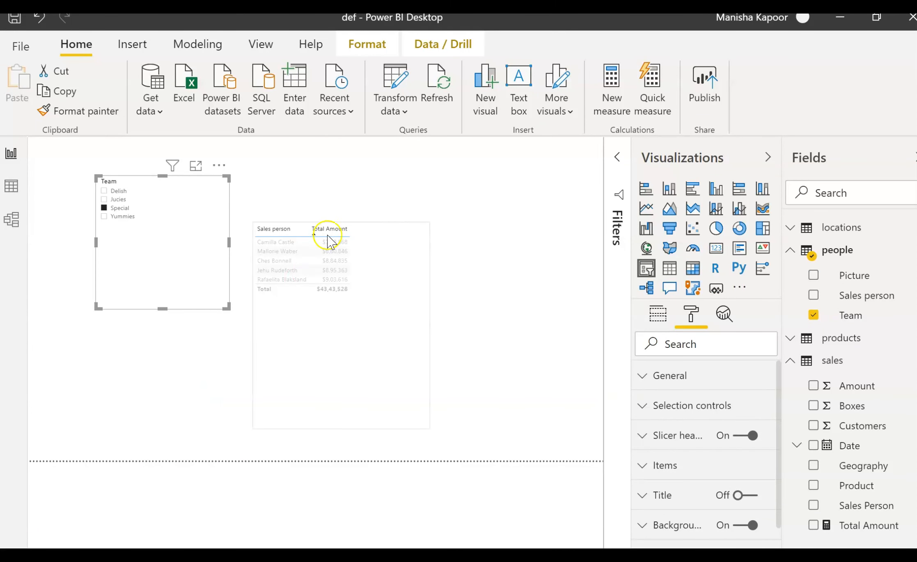
left_click(369, 234)
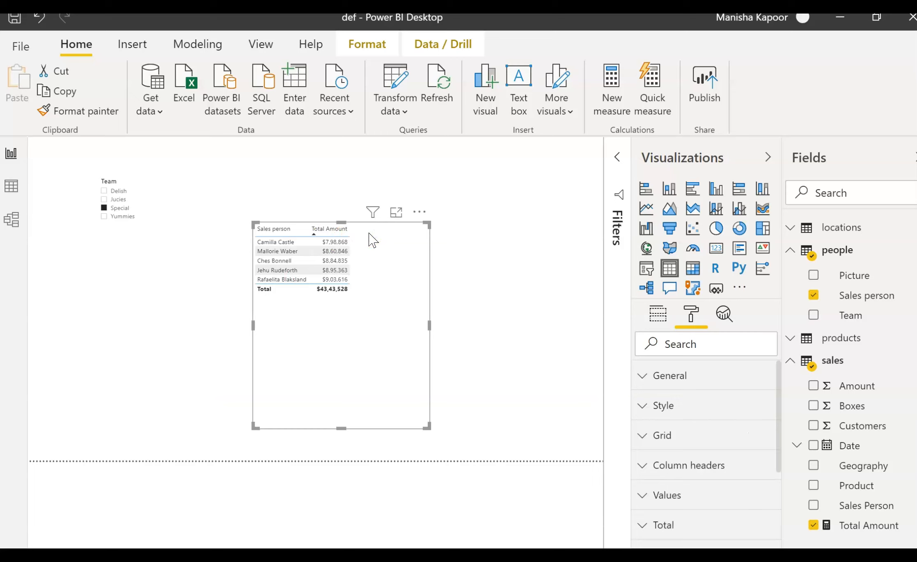
left_click(691, 320)
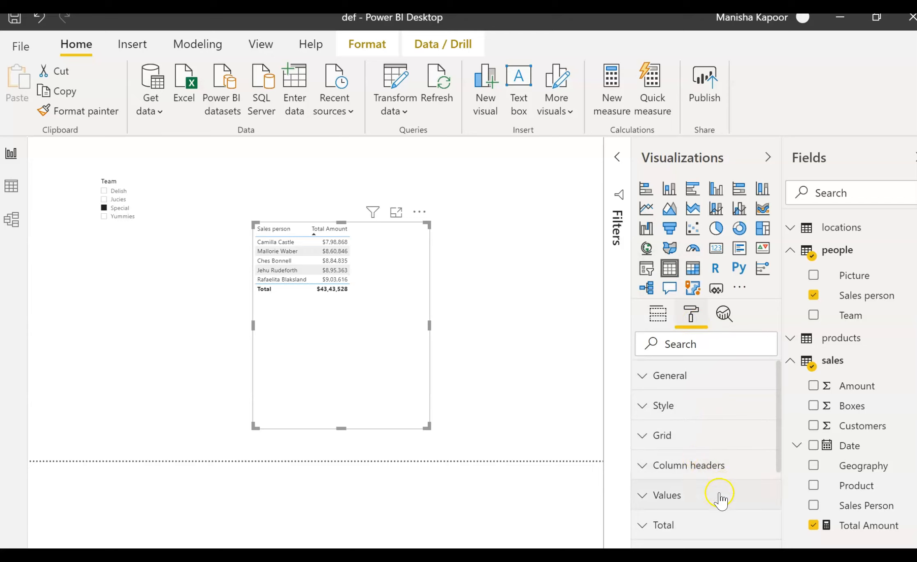
scroll(718, 498, "down", 2)
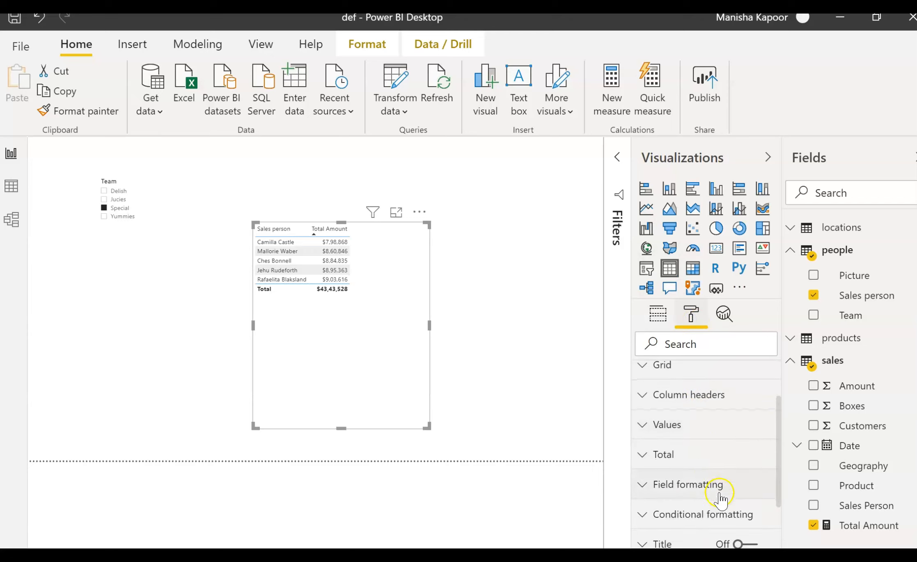
left_click(640, 439)
scroll(737, 502, "down", 3)
scroll(738, 502, "down", 6)
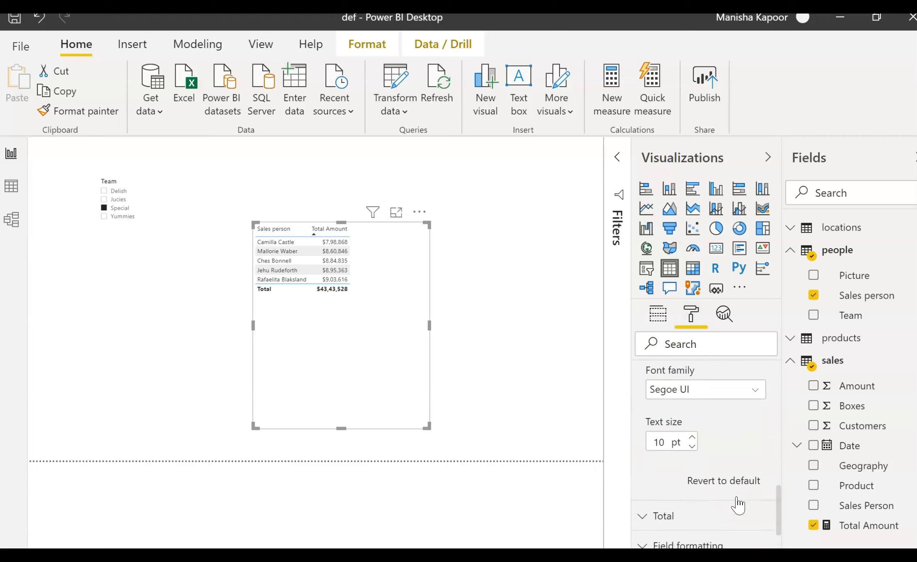
scroll(737, 506, "down", 1)
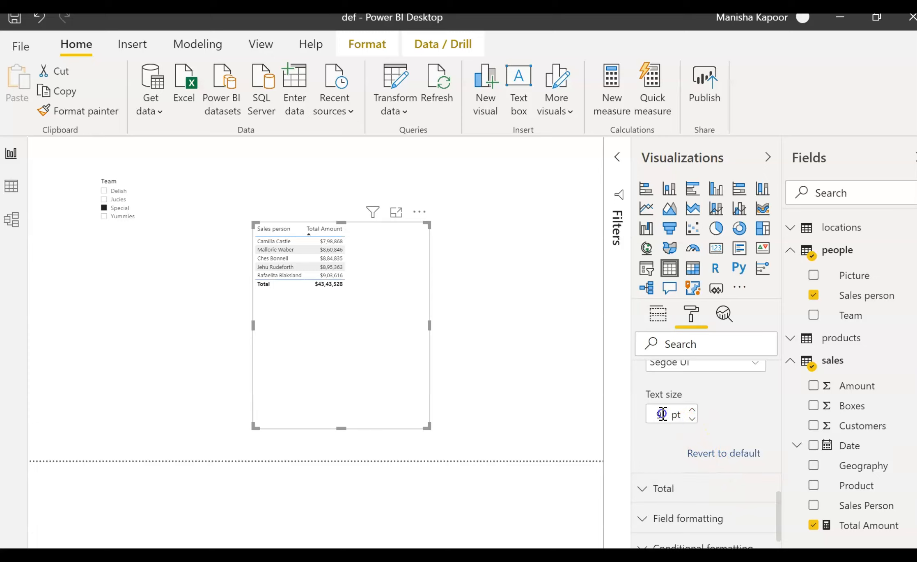
left_click(692, 411)
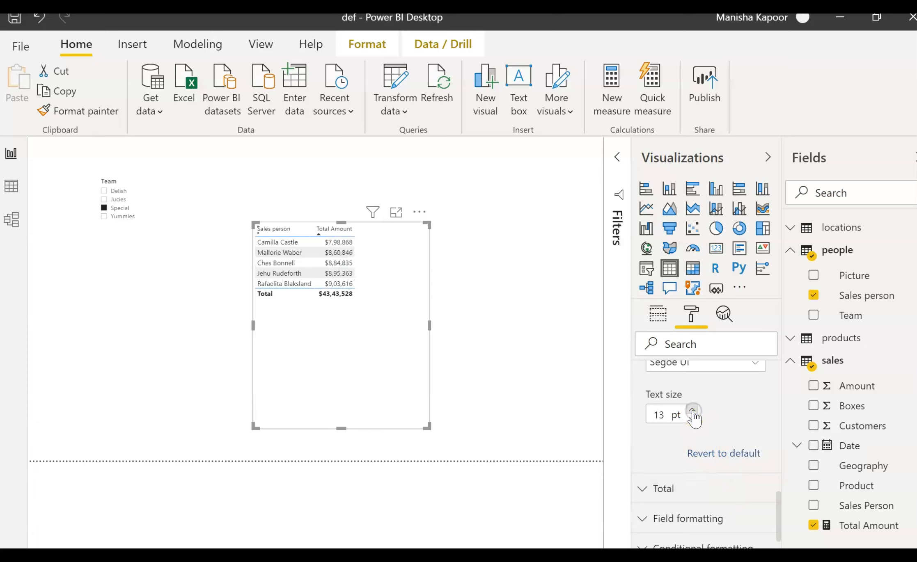
left_click(693, 411)
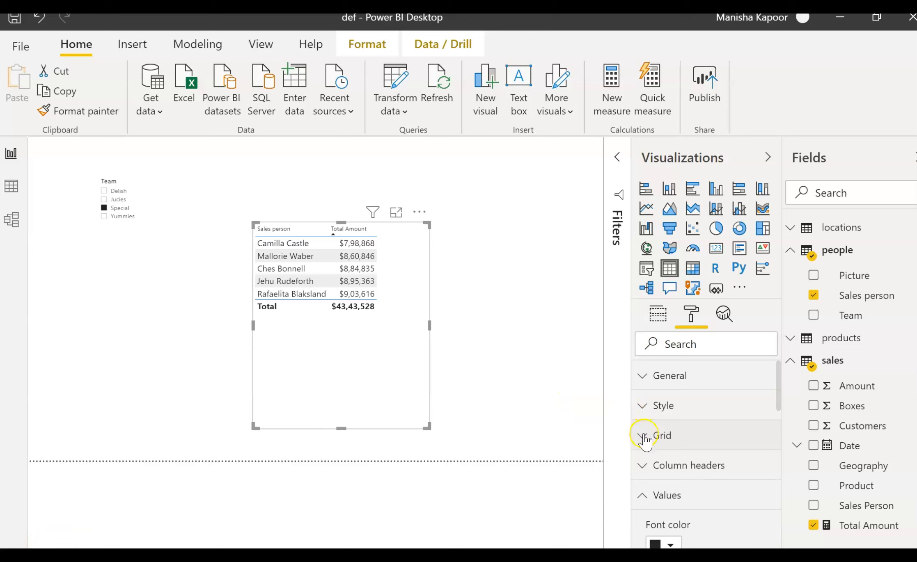
Set the row padding of the sales person table's grid to 3
left_click(643, 437)
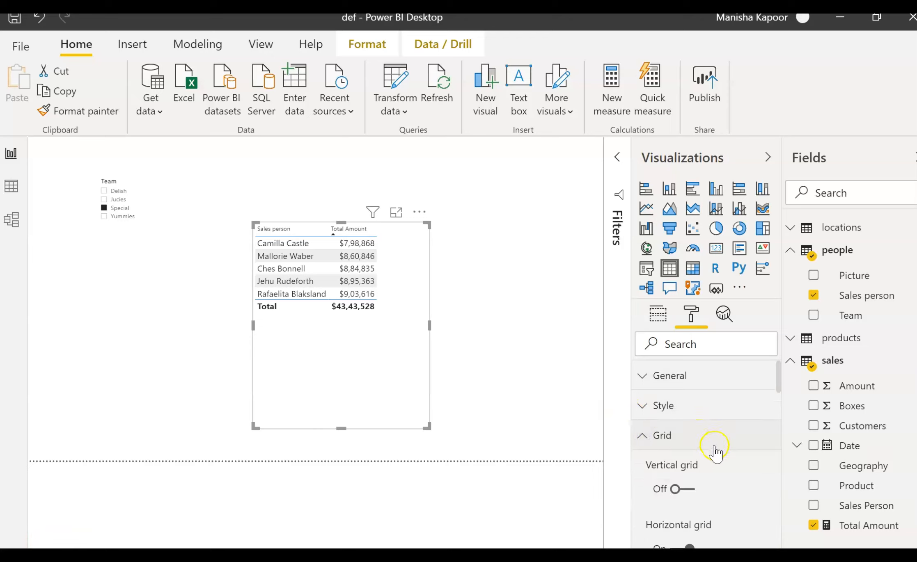
scroll(715, 452, "down", 8)
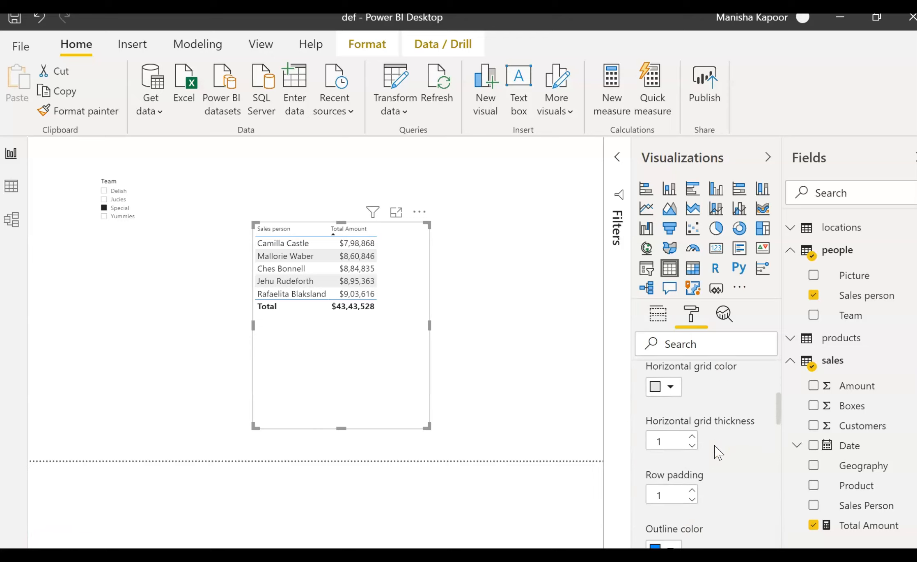
scroll(717, 452, "down", 2)
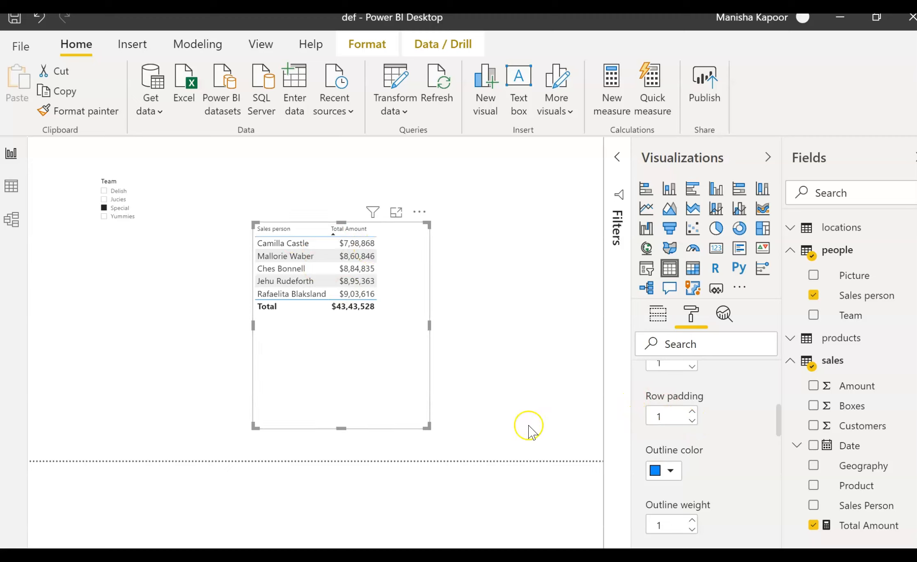
left_click(693, 411)
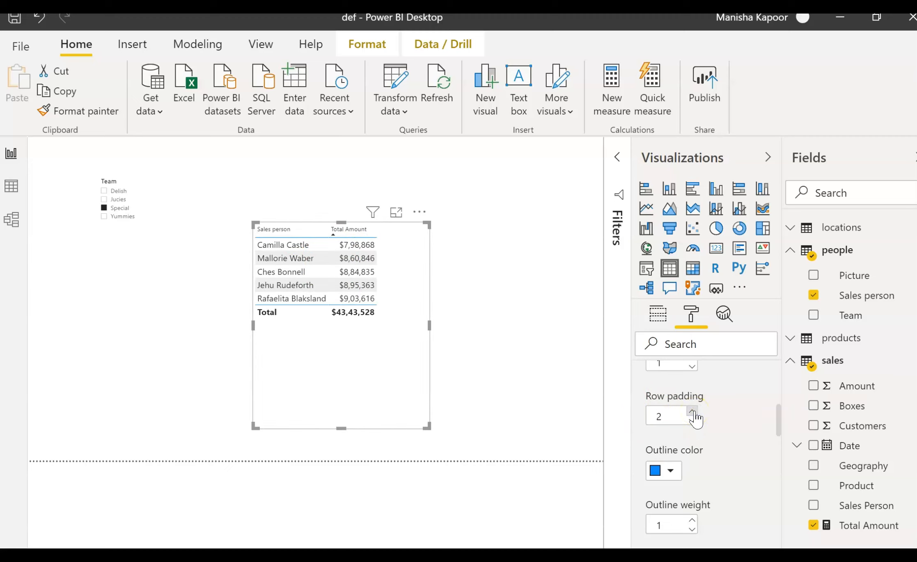
left_click(693, 411)
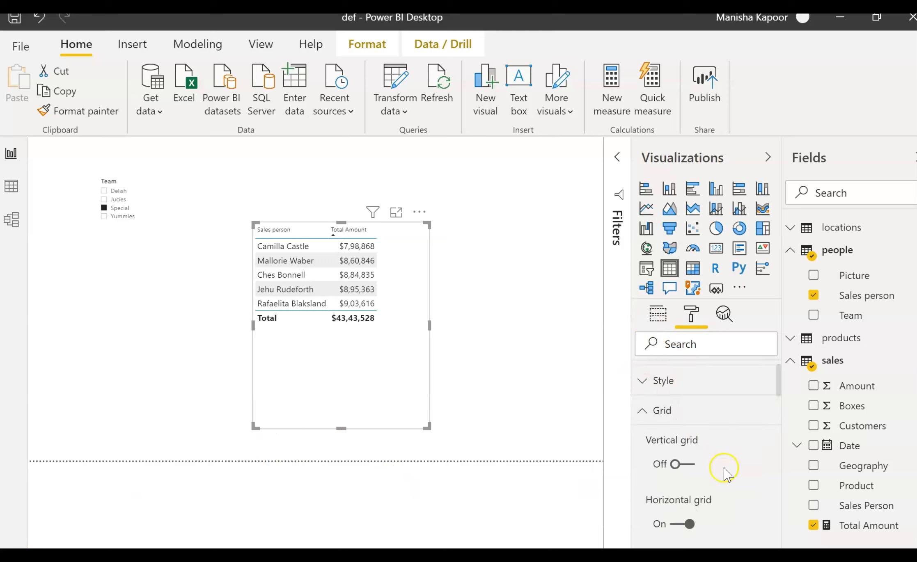
Set the grid text size of the sales person table to 15 pt
scroll(724, 472, "down", 3)
scroll(724, 472, "down", 5)
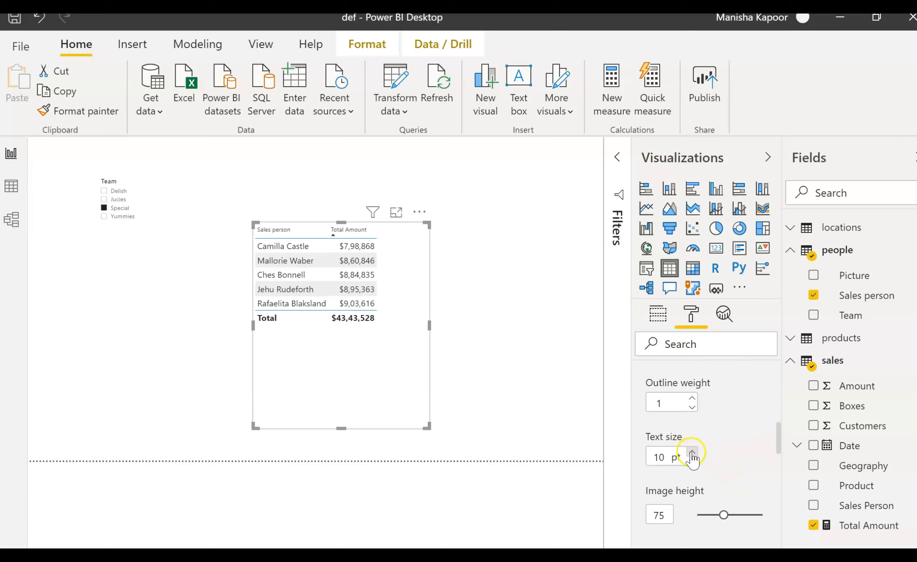
left_click(691, 453)
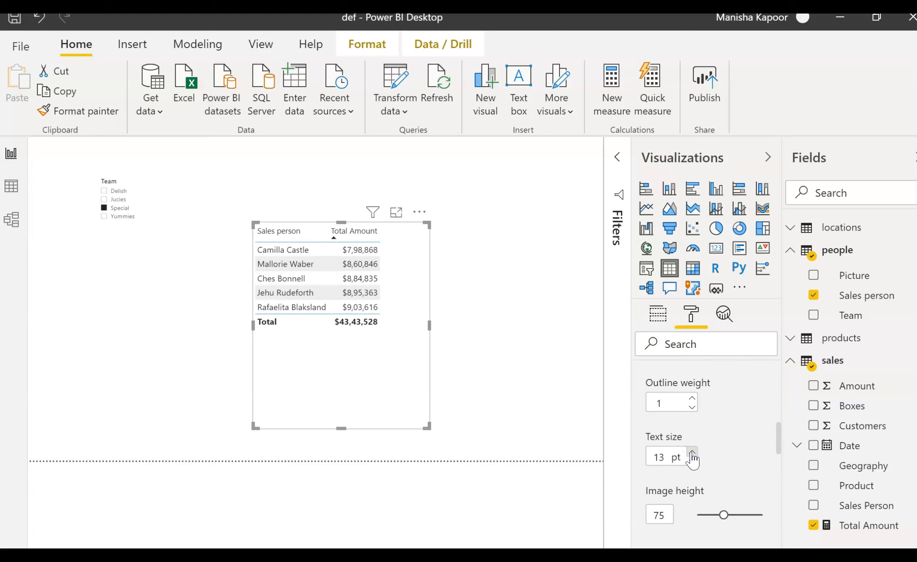
left_click(691, 453)
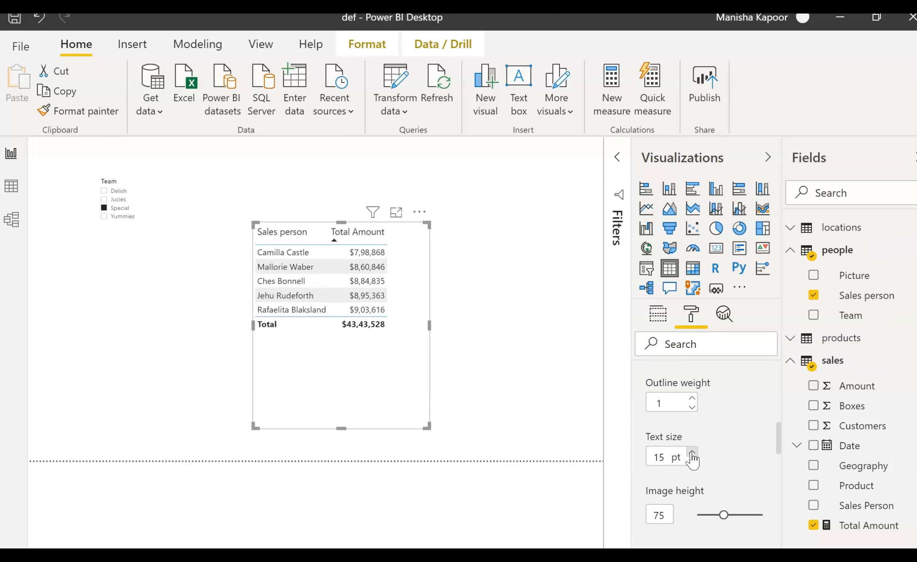
Set the text size of the table's column headers to 18 pt
scroll(743, 468, "down", 4)
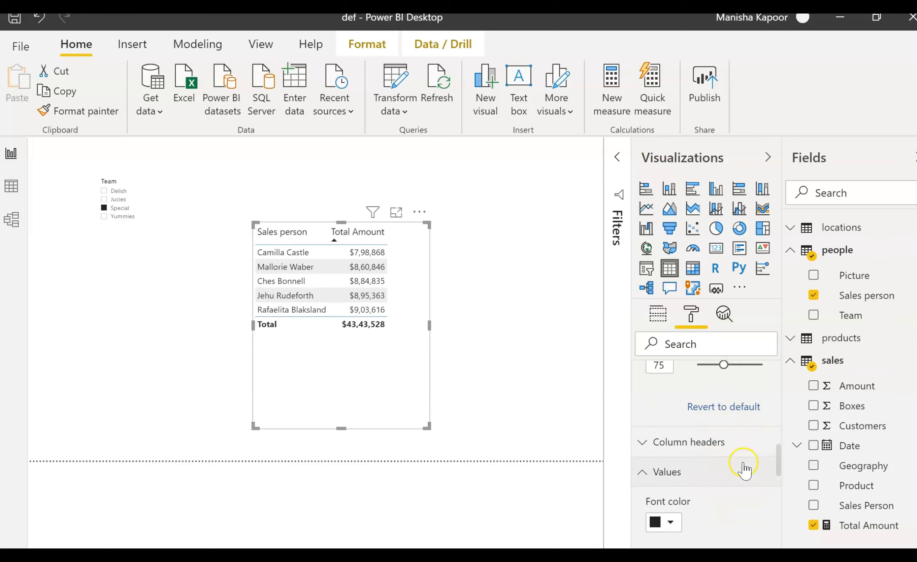
scroll(743, 468, "up", 2)
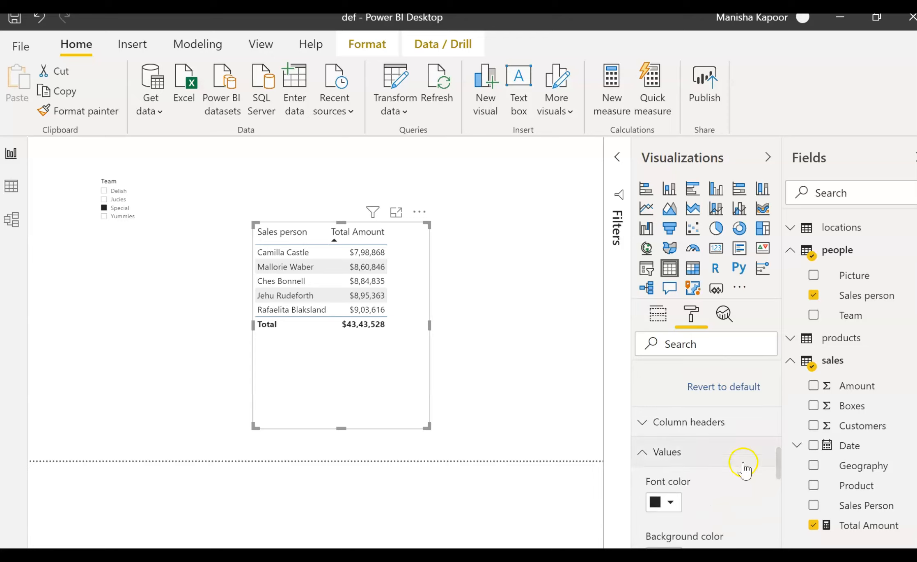
left_click(641, 426)
scroll(747, 462, "down", 3)
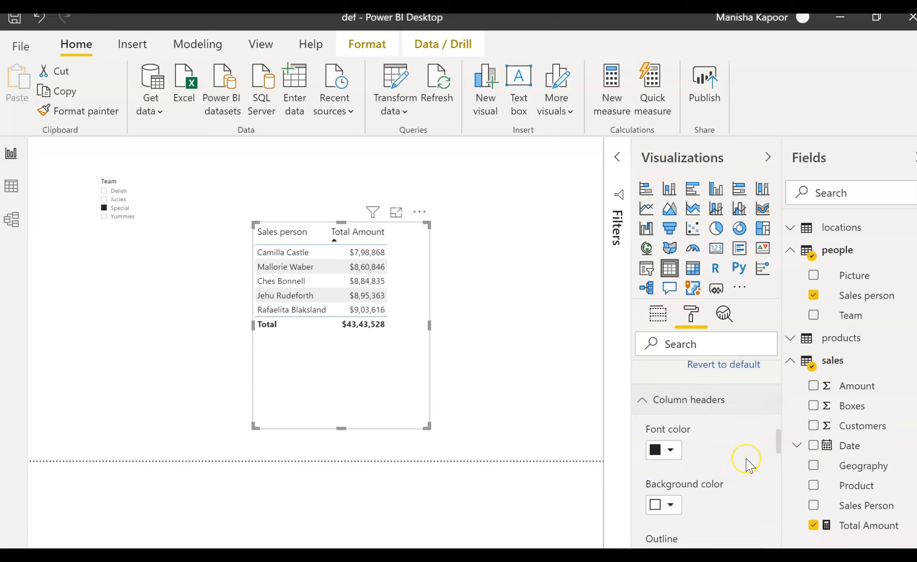
scroll(748, 466, "down", 3)
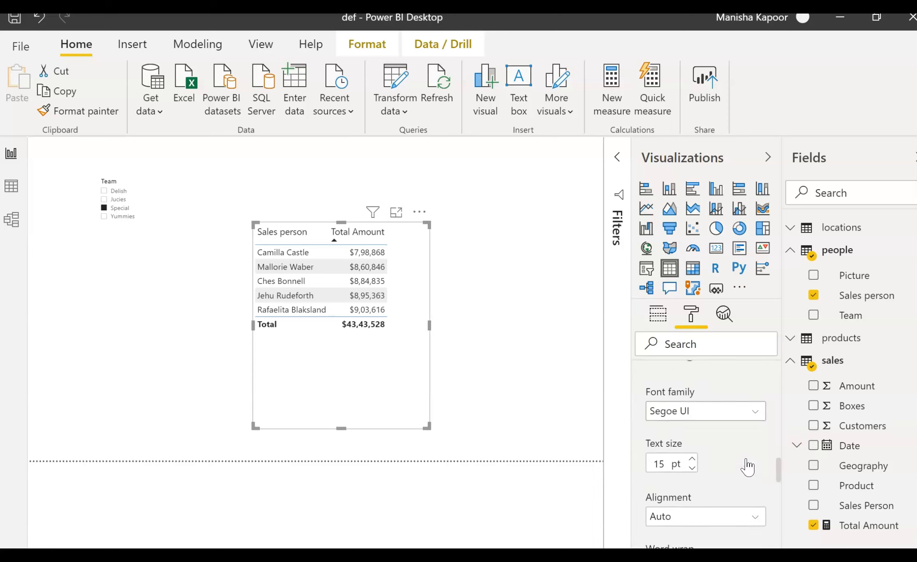
left_click(692, 439)
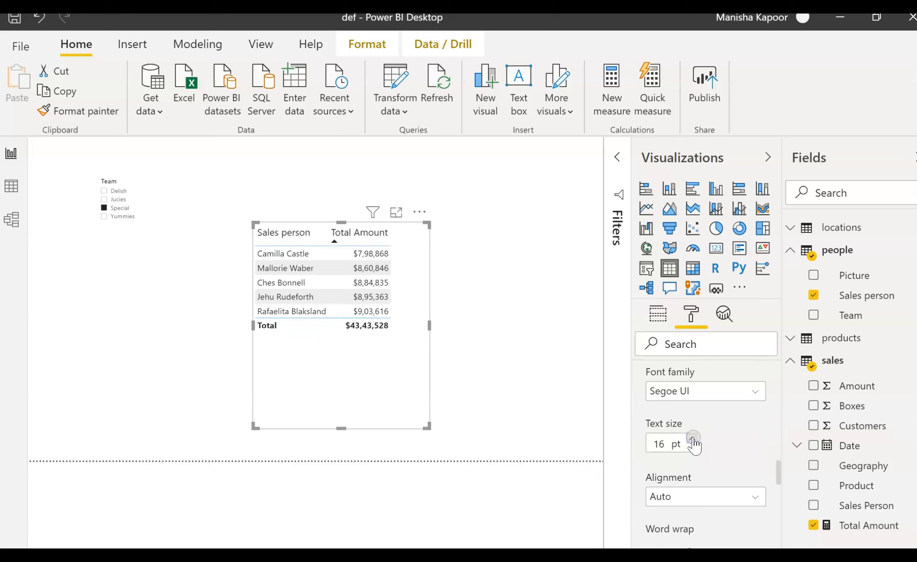
left_click(693, 438)
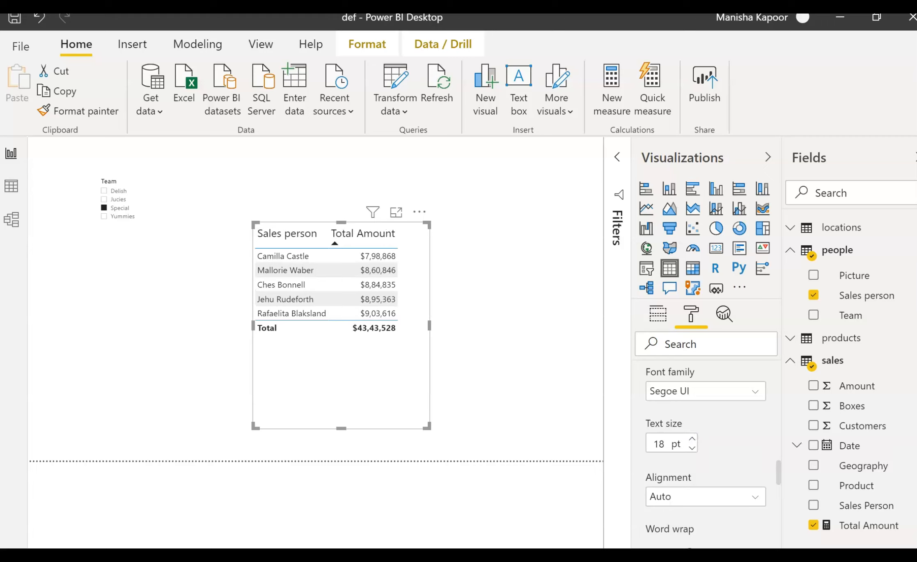
Change the font family of the table's column headers to Segoe (Bold)
left_click(756, 393)
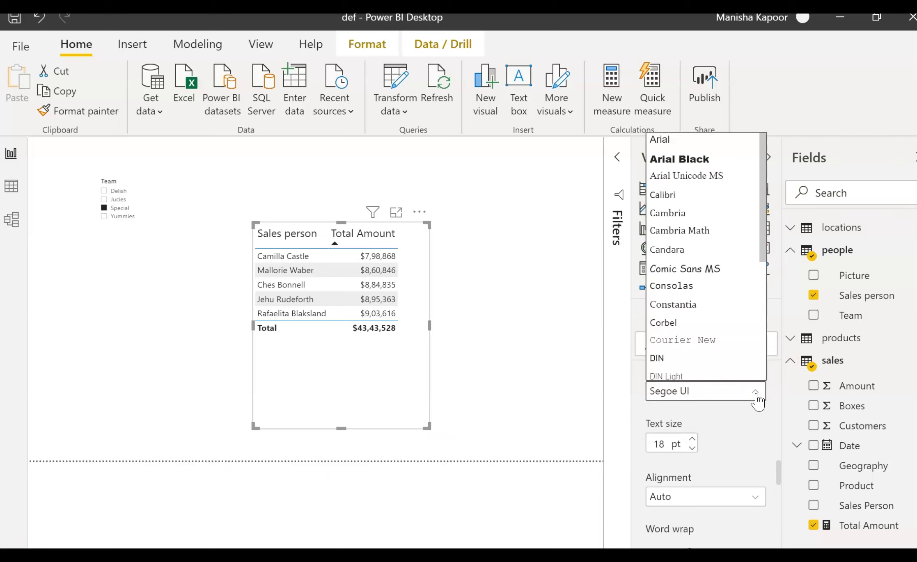
scroll(745, 345, "down", 1)
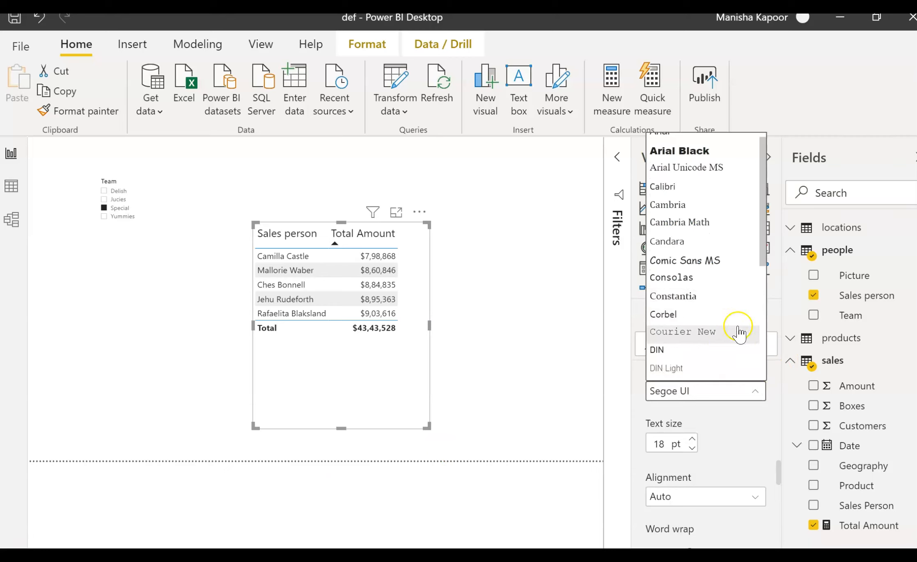
scroll(739, 334, "down", 3)
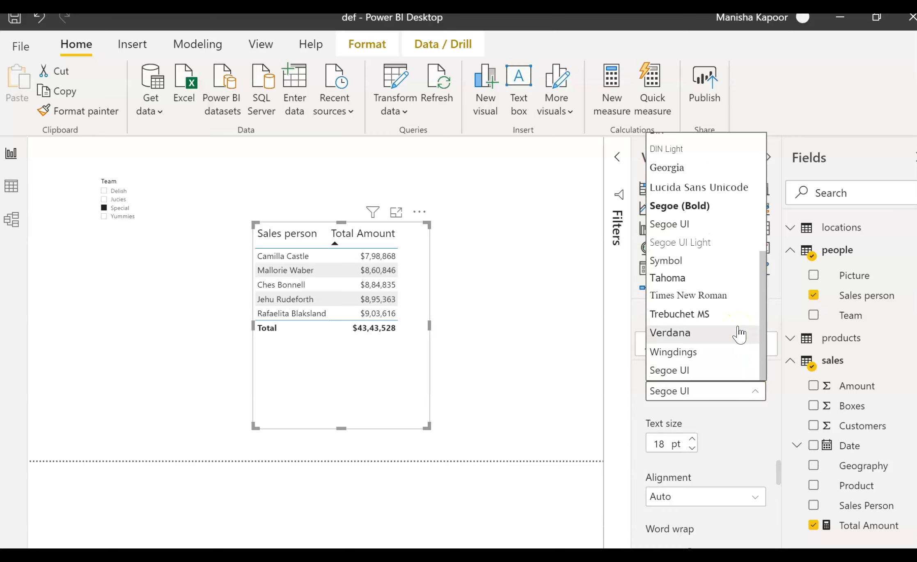
left_click(710, 334)
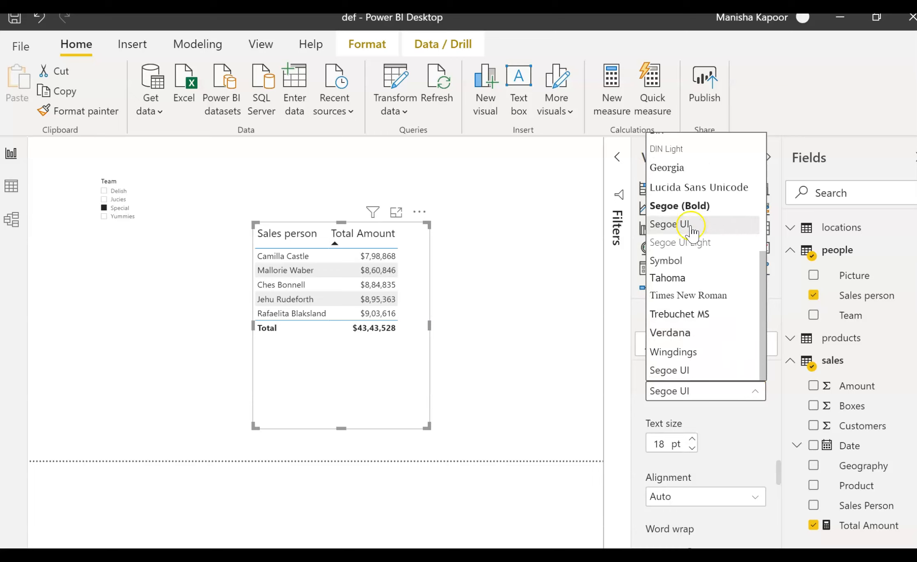
left_click(684, 210)
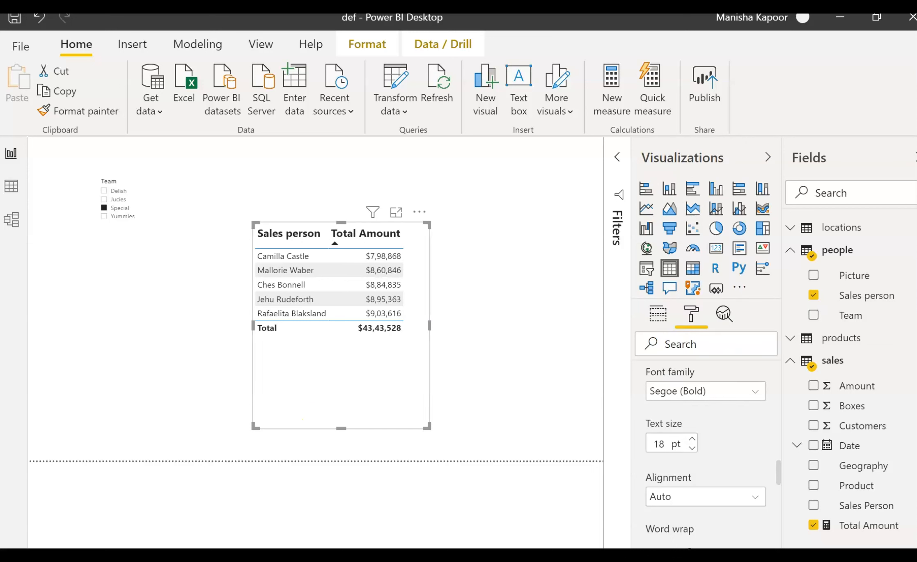
Give the table's column headers a light grey background from the theme colors
scroll(665, 427, "up", 5)
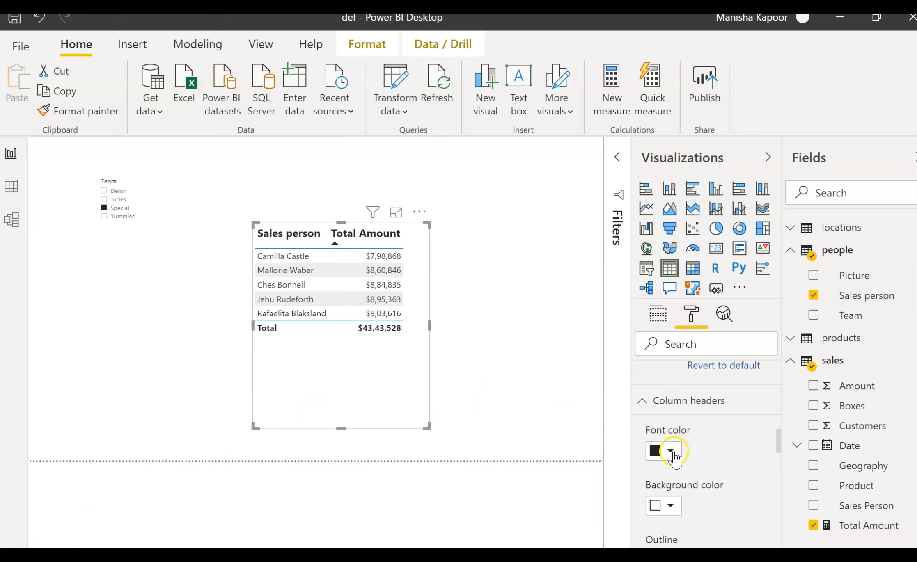
left_click(673, 507)
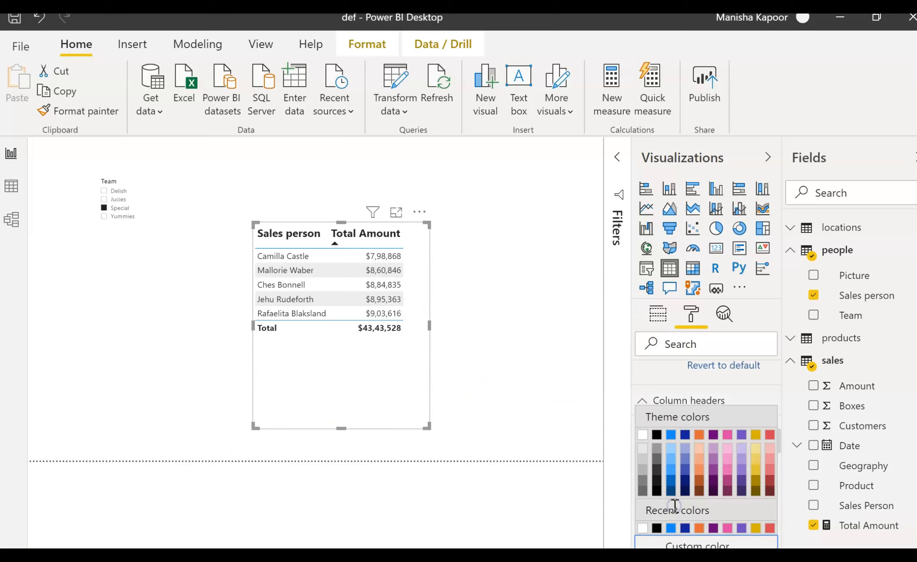
left_click(648, 461)
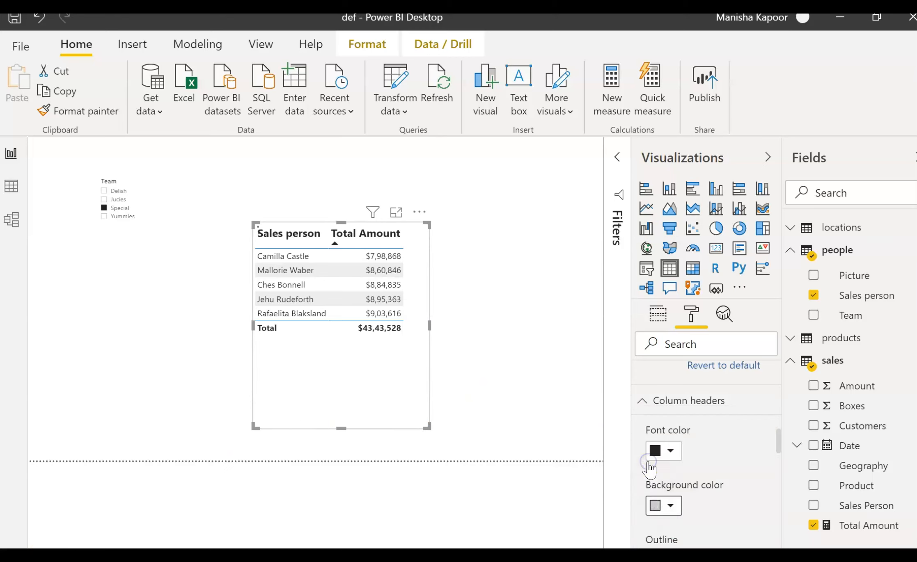
Set the font color of the sales person table's column headers to White from the theme colors
left_click(671, 456)
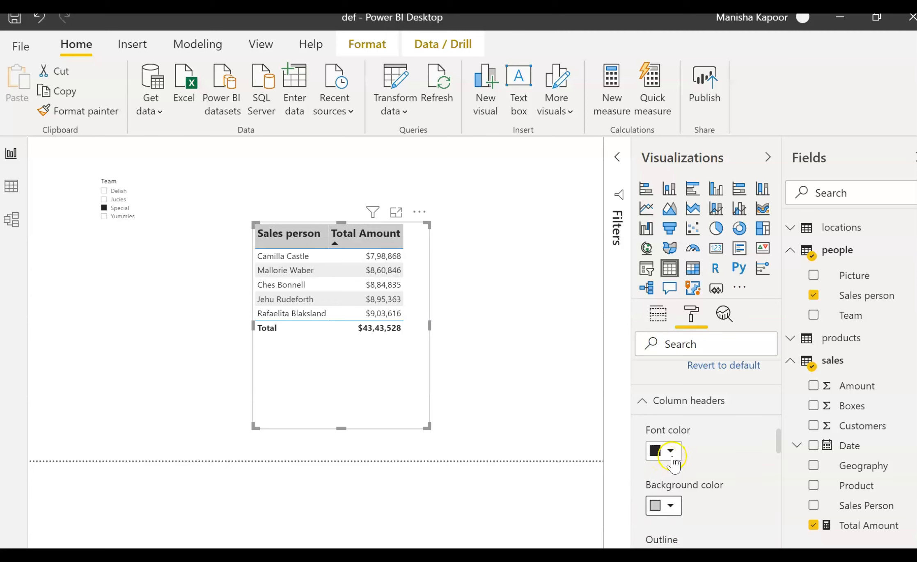
left_click(671, 455)
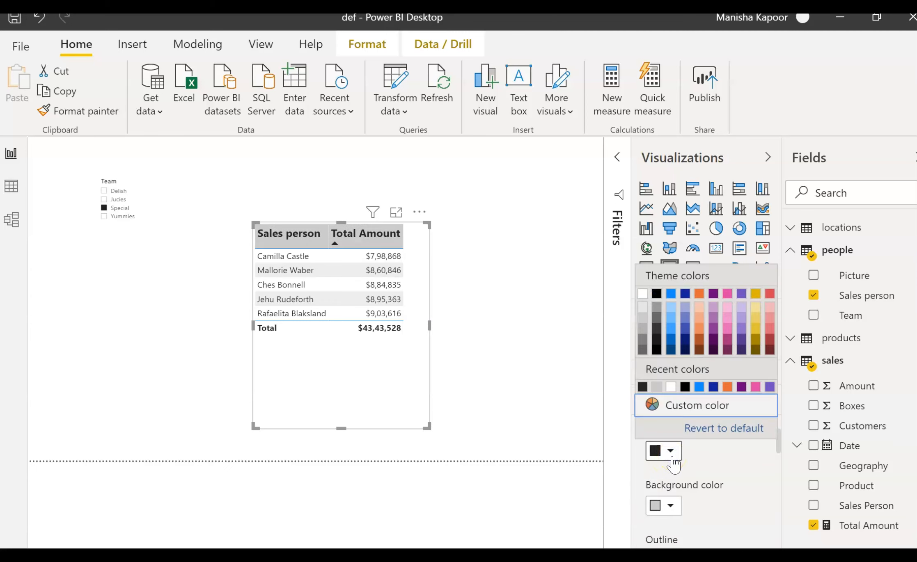
left_click(642, 294)
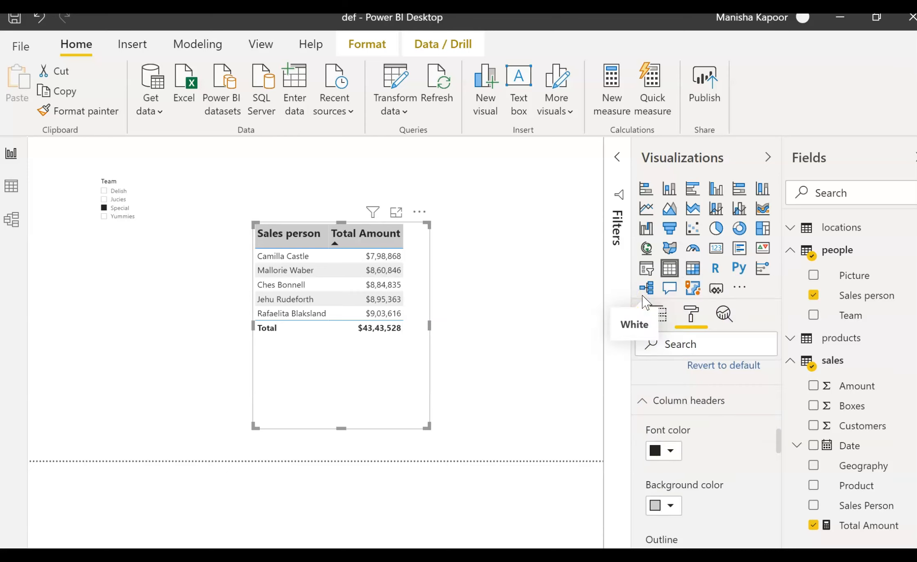
left_click(671, 454)
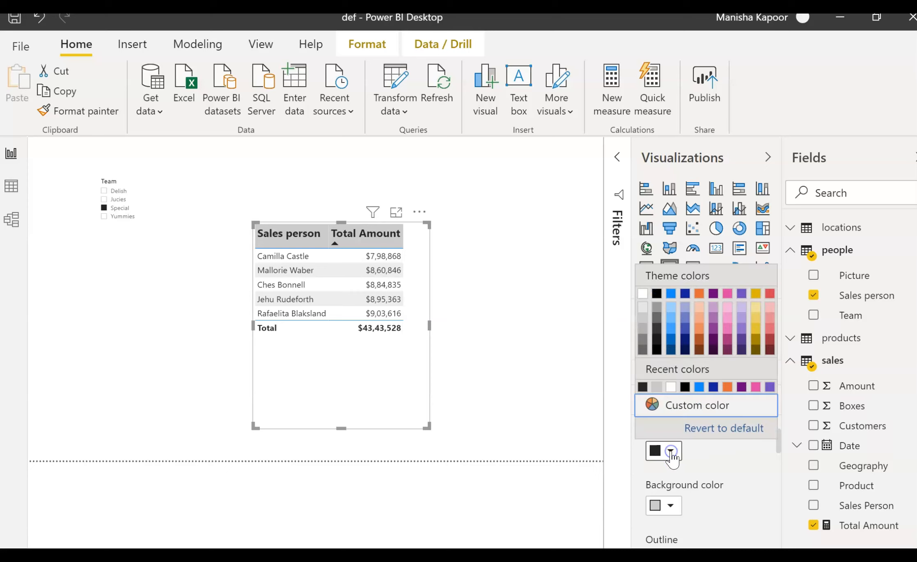
left_click(642, 294)
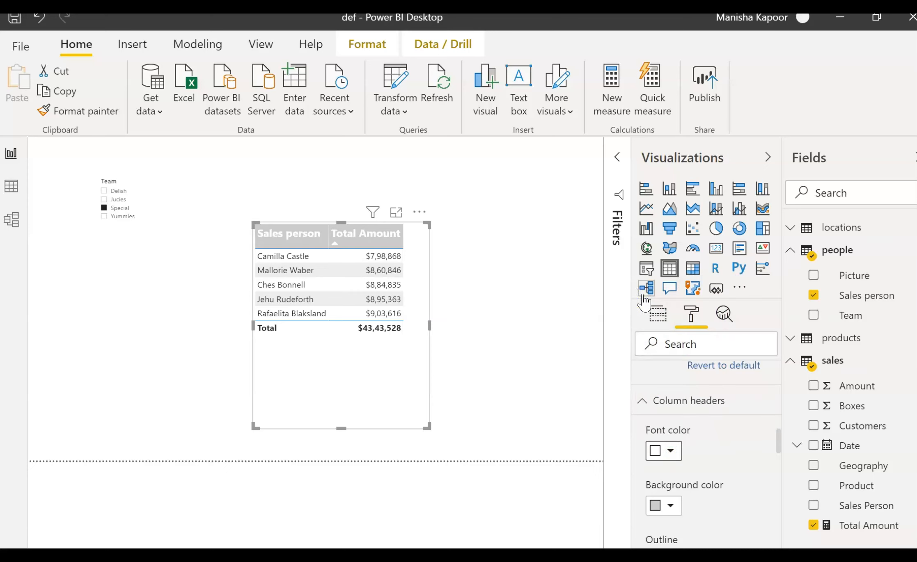
Change the background of the table's column headers to a darker grey theme color and deselect the table
left_click(670, 507)
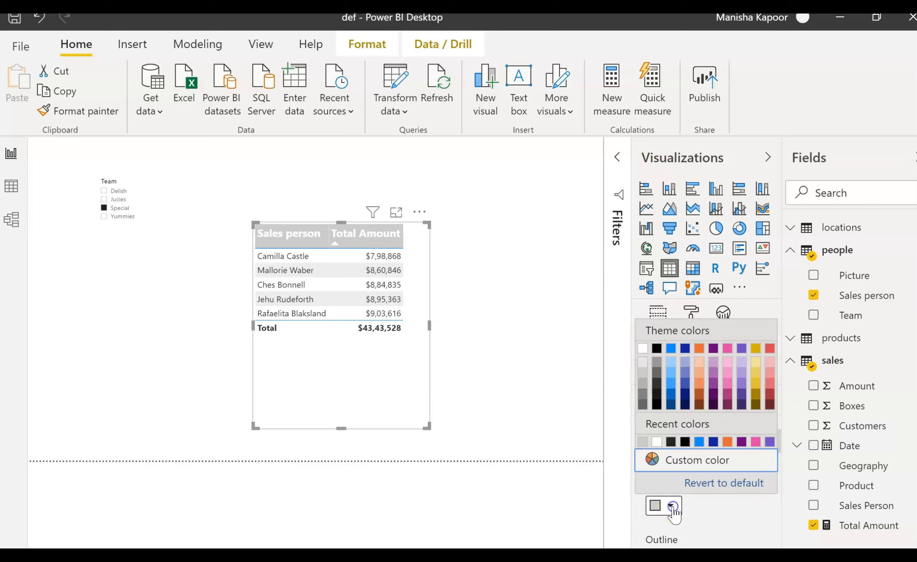
left_click(643, 395)
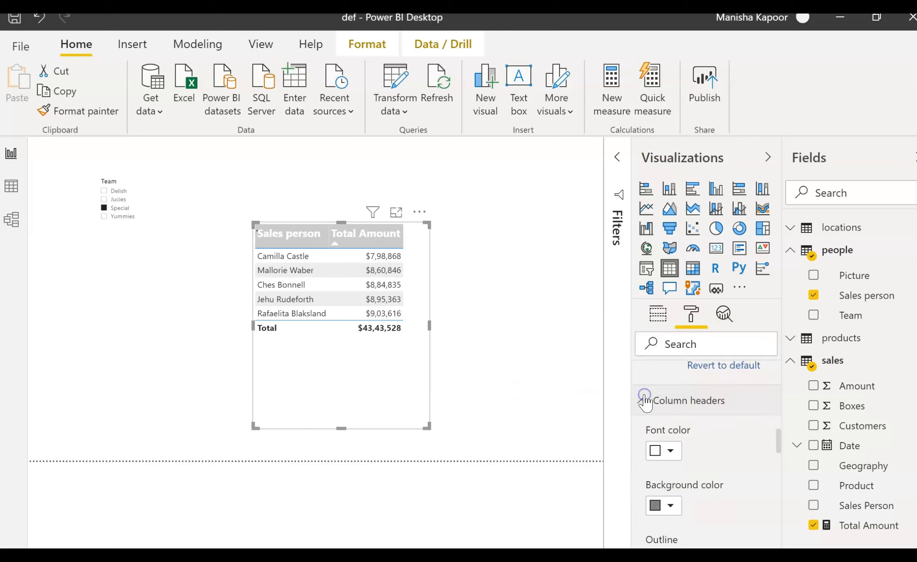
left_click(493, 365)
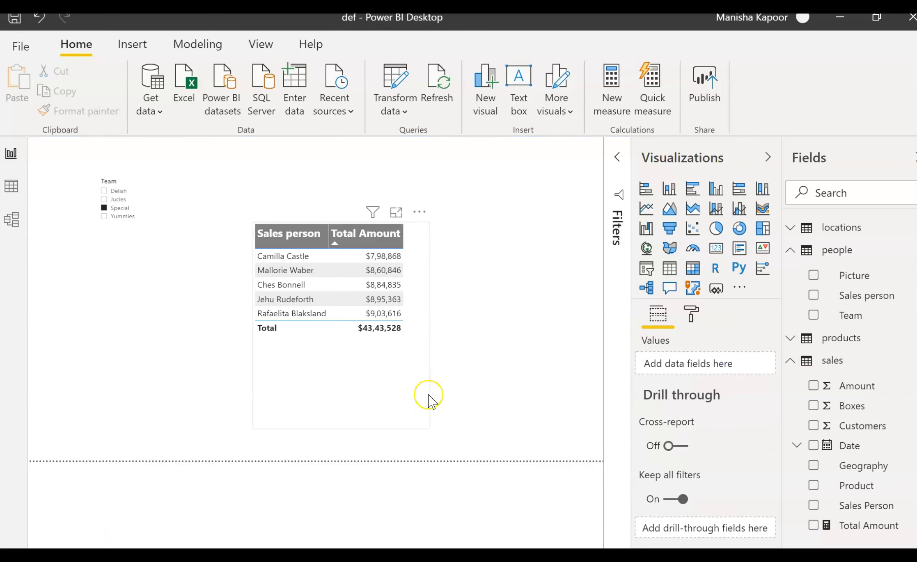
Browse the custom visuals offered on AppSource to see which additional chart types can be added
left_click(743, 289)
left_click(775, 314)
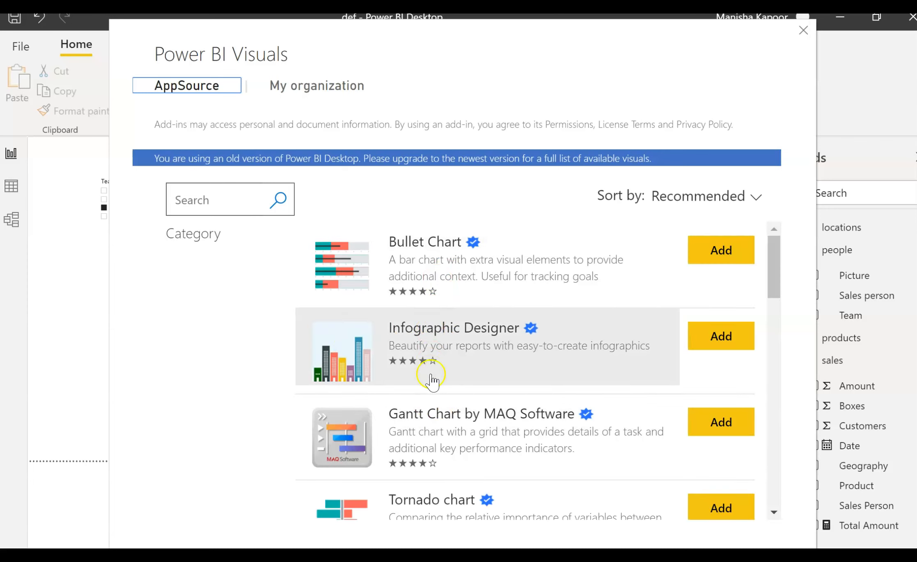
scroll(430, 417, "down", 2)
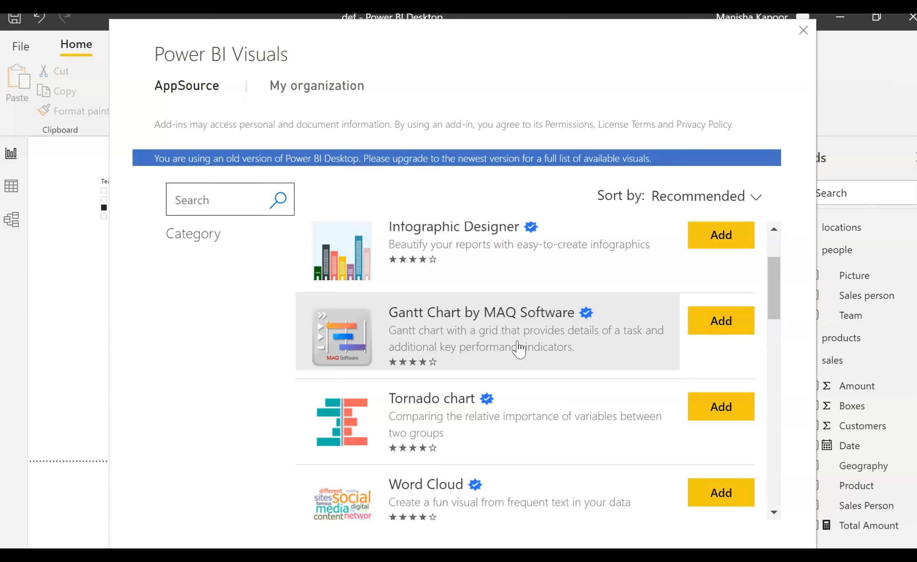
scroll(518, 348, "down", 1)
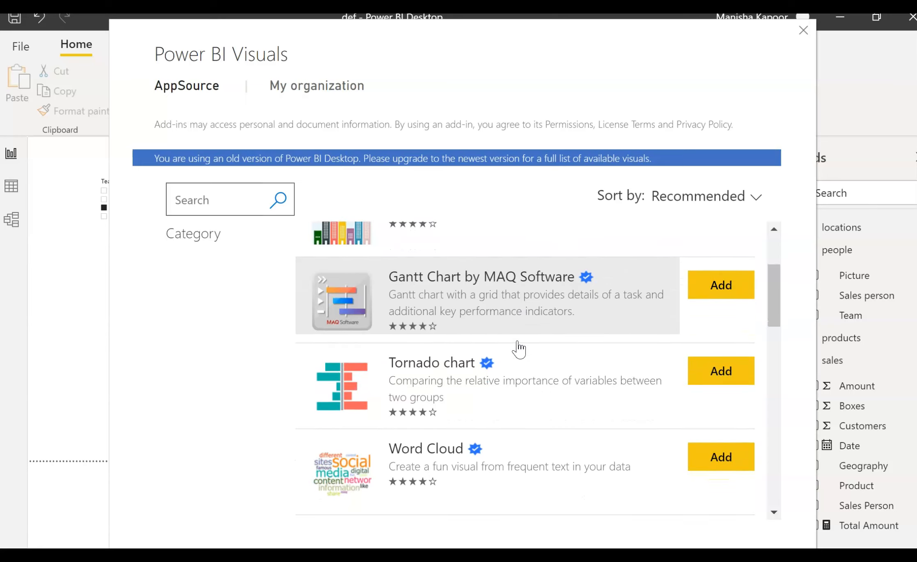
scroll(537, 419, "down", 3)
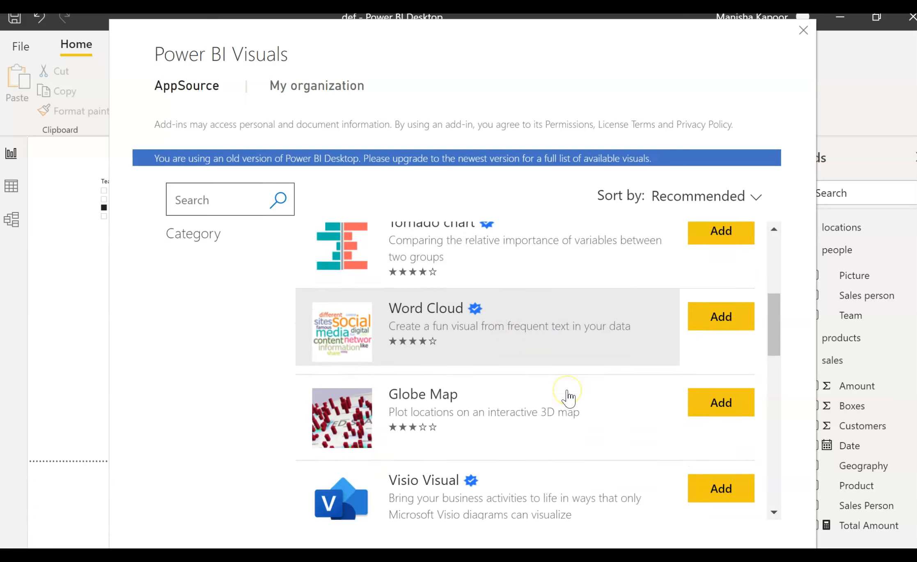
scroll(569, 398, "down", 5)
scroll(568, 399, "down", 2)
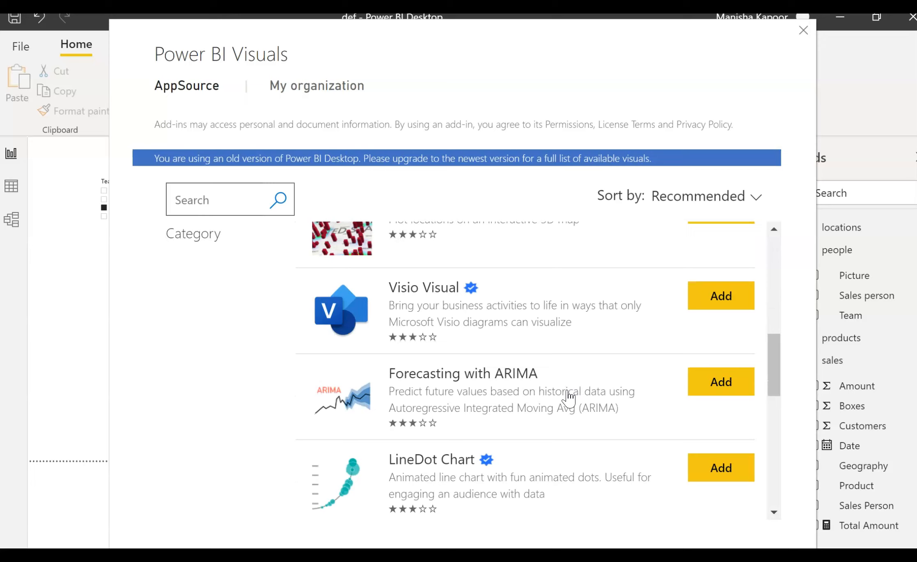
scroll(569, 398, "down", 3)
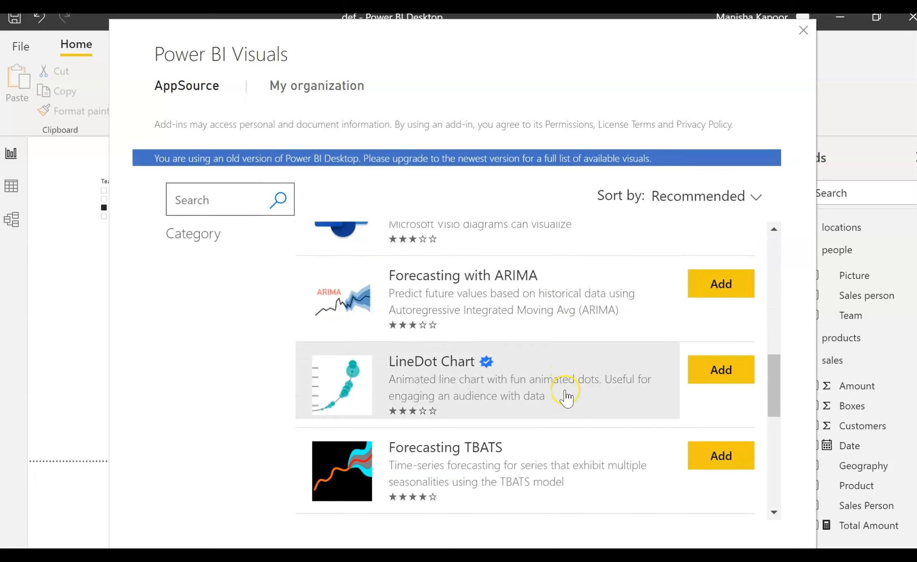
scroll(566, 396, "down", 3)
scroll(567, 398, "down", 8)
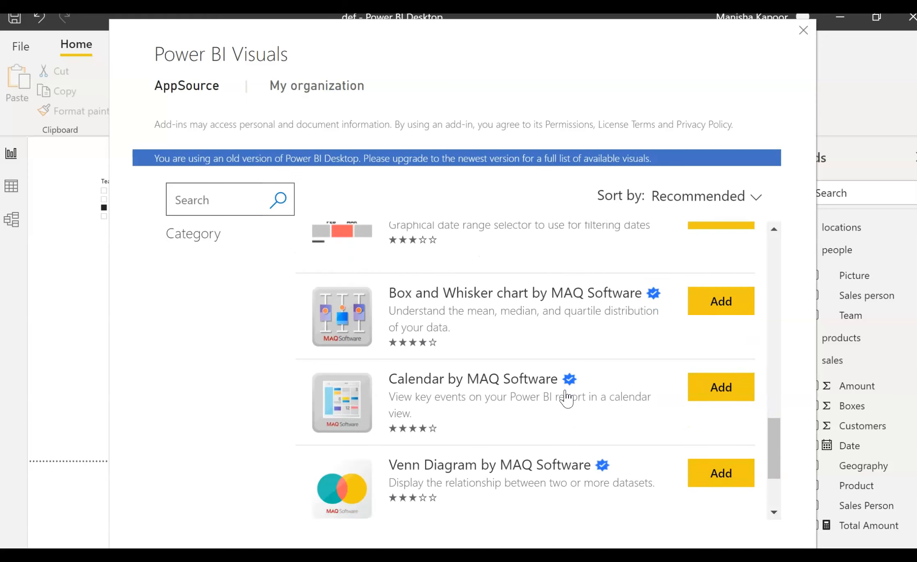
scroll(566, 399, "down", 2)
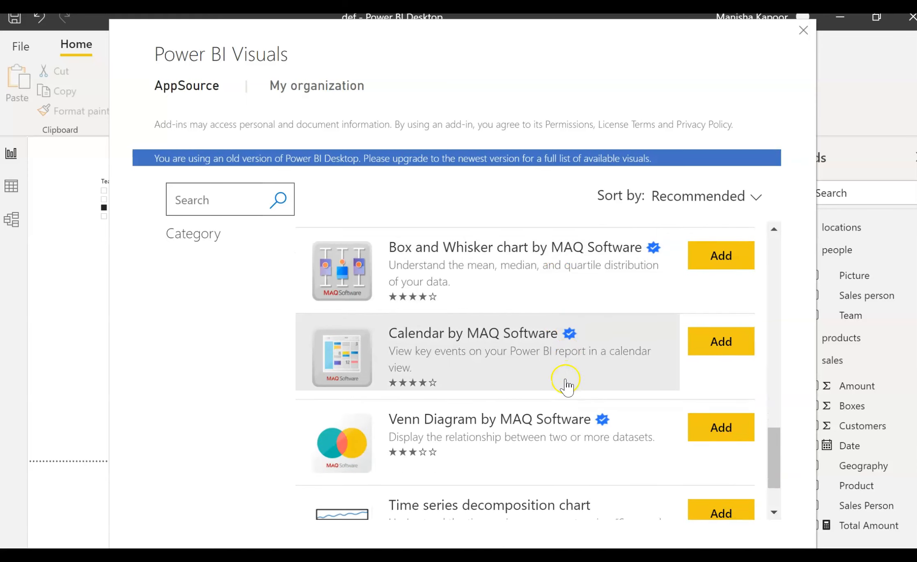
scroll(563, 367, "down", 2)
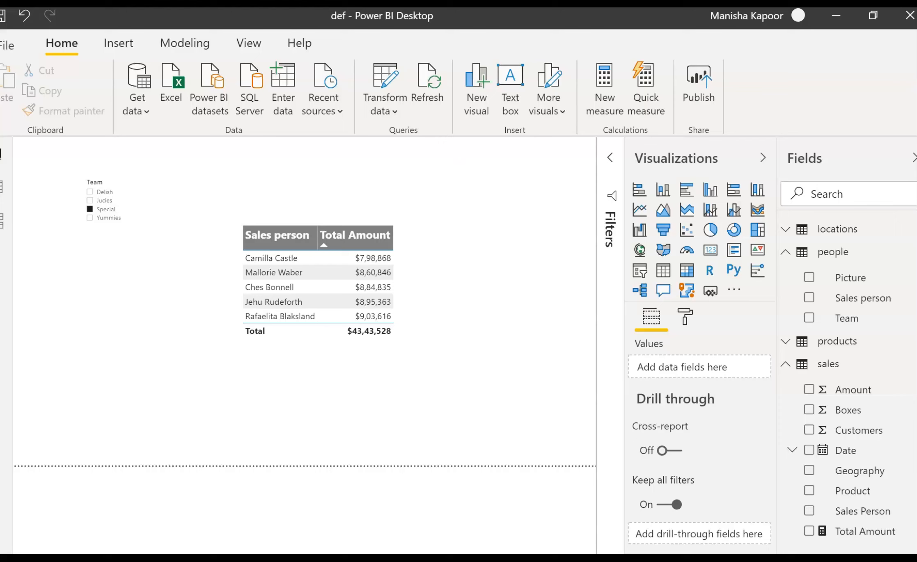
Start a new measure in the sales table and name it Total Boxes
right_click(866, 367)
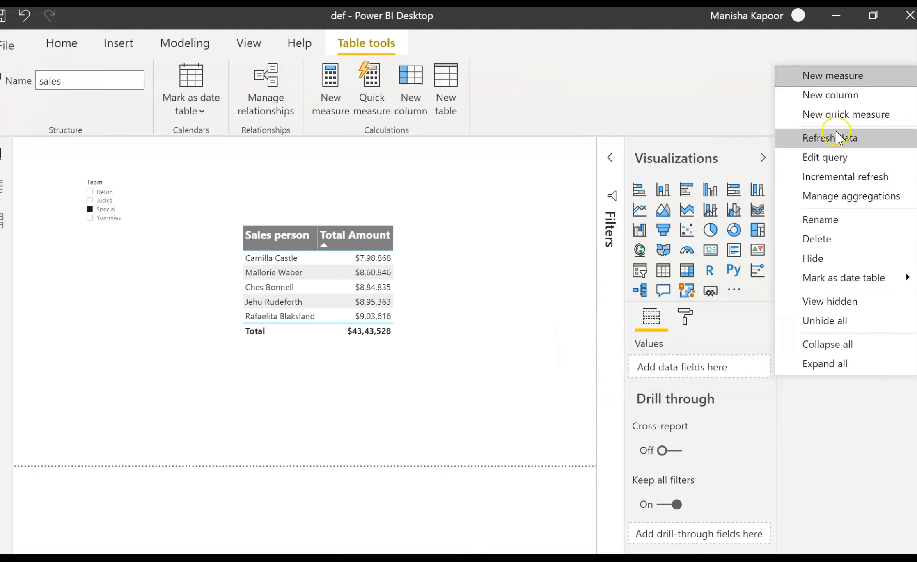
left_click(819, 76)
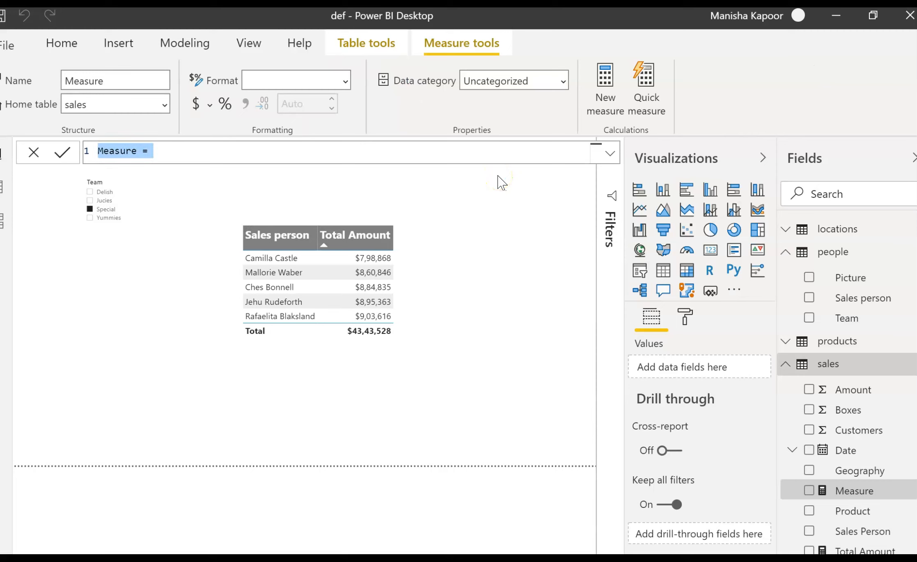
left_click(139, 152)
key("BackSpace")
key("BackSpace")
key("BackSpace")
key("BackSpace")
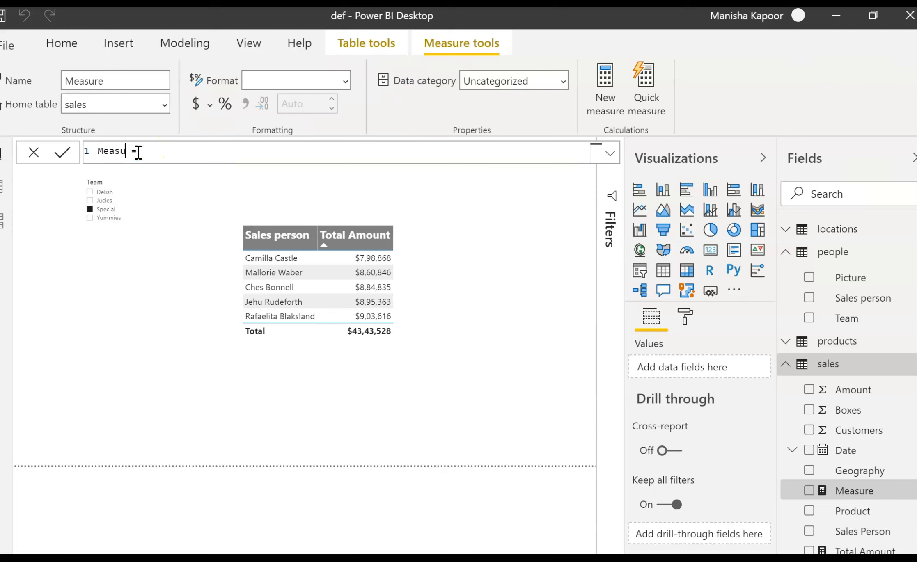
key("BackSpace")
key("BackSpace")
key("BackSpace")
type("Total Boxes")
Define the Total Boxes measure as SUM(sales[Boxes]), commit it and format it with a thousands separator
left_click(211, 155)
type("sum")
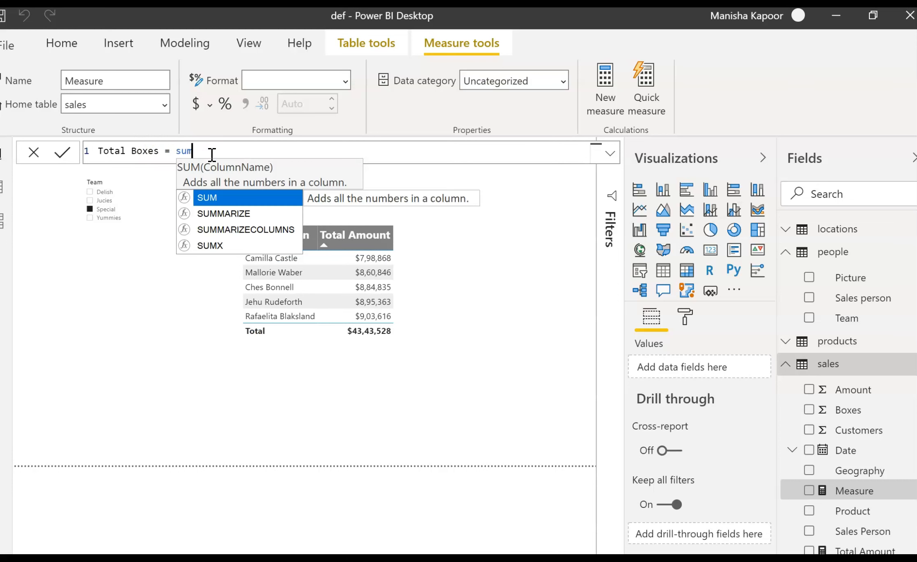
left_click(243, 206)
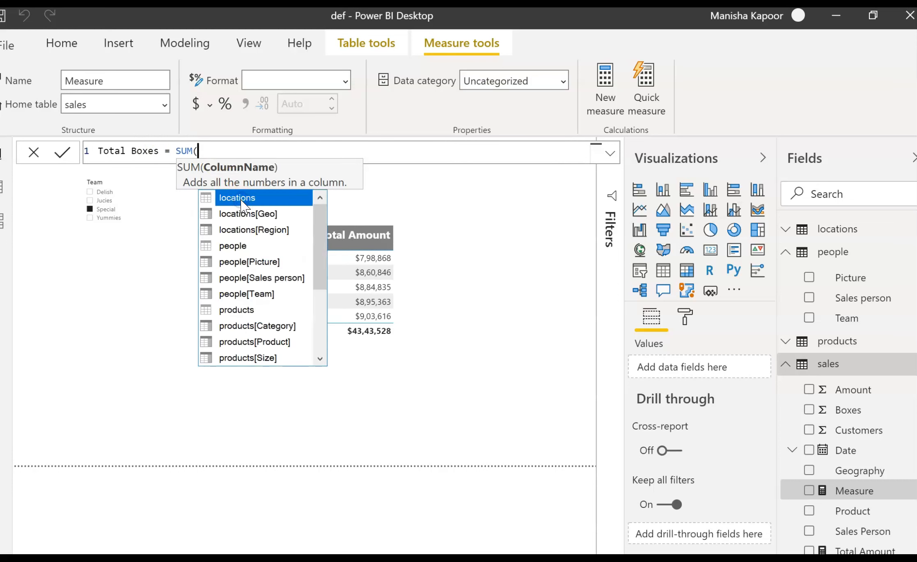
left_click(221, 148)
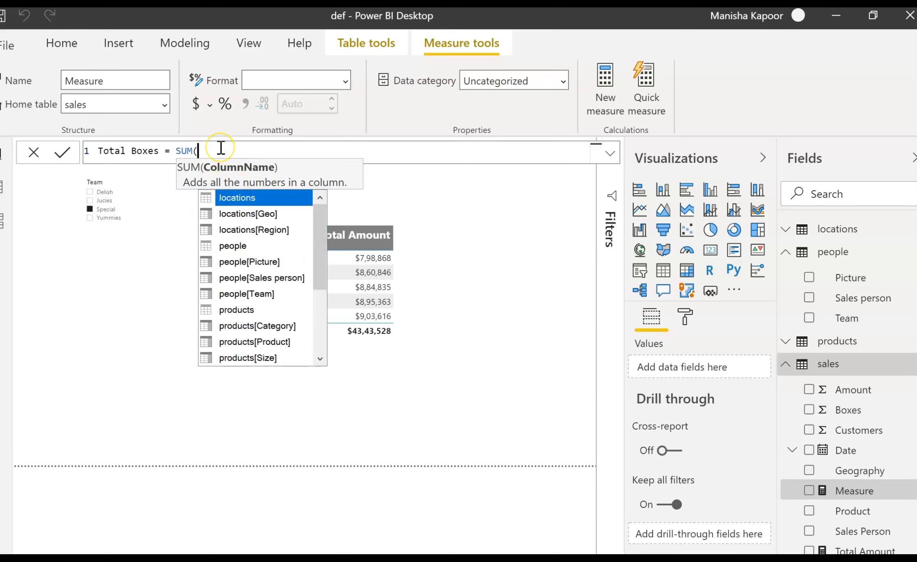
type("sal")
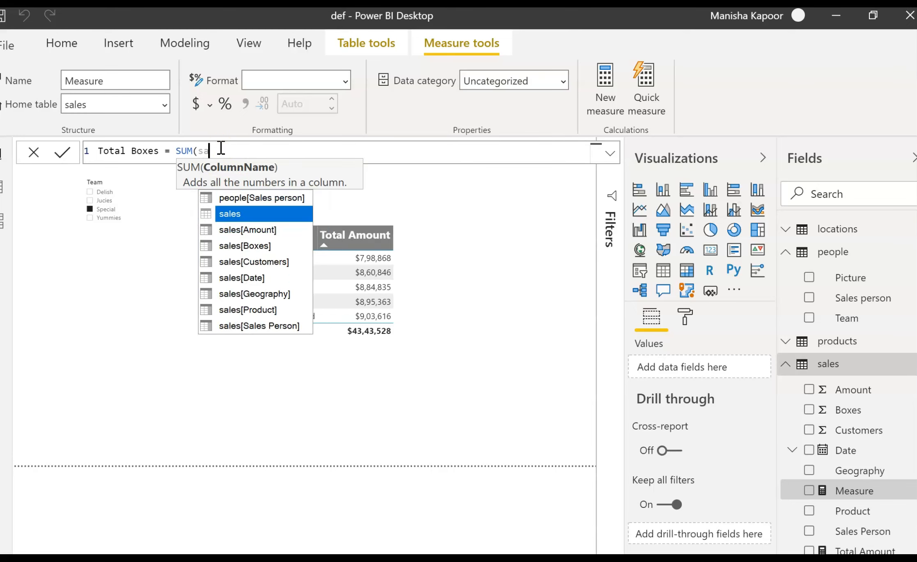
left_click(246, 246)
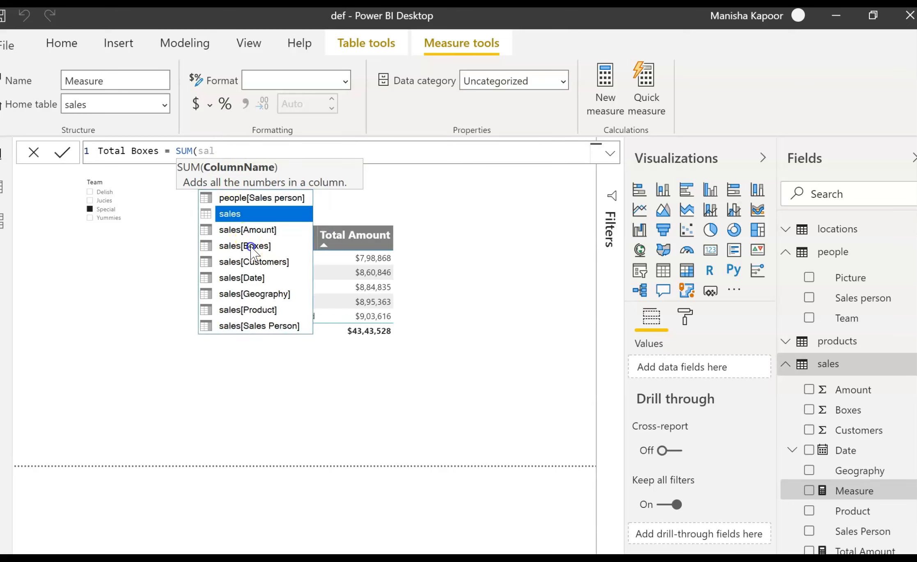
left_click(246, 246)
left_click(298, 151)
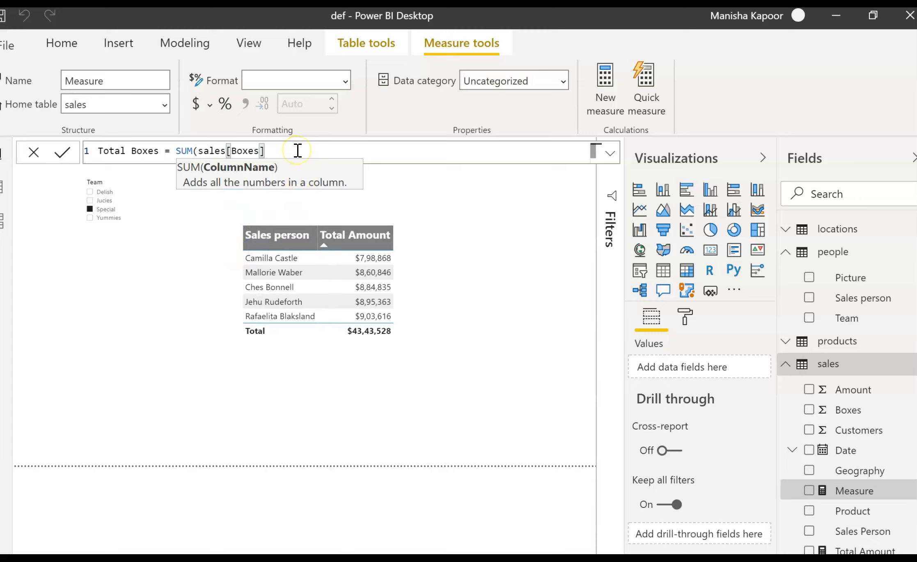
type(")")
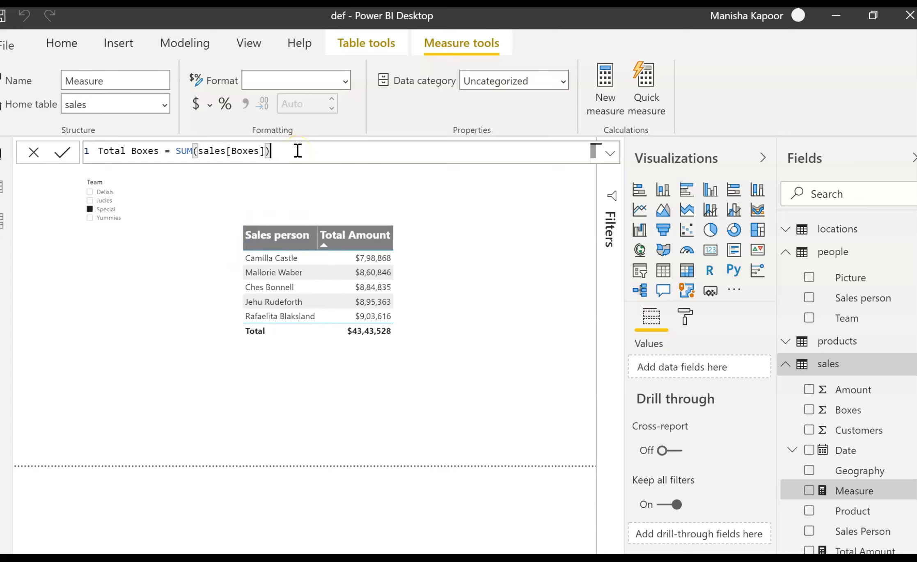
left_click(62, 161)
left_click(196, 268)
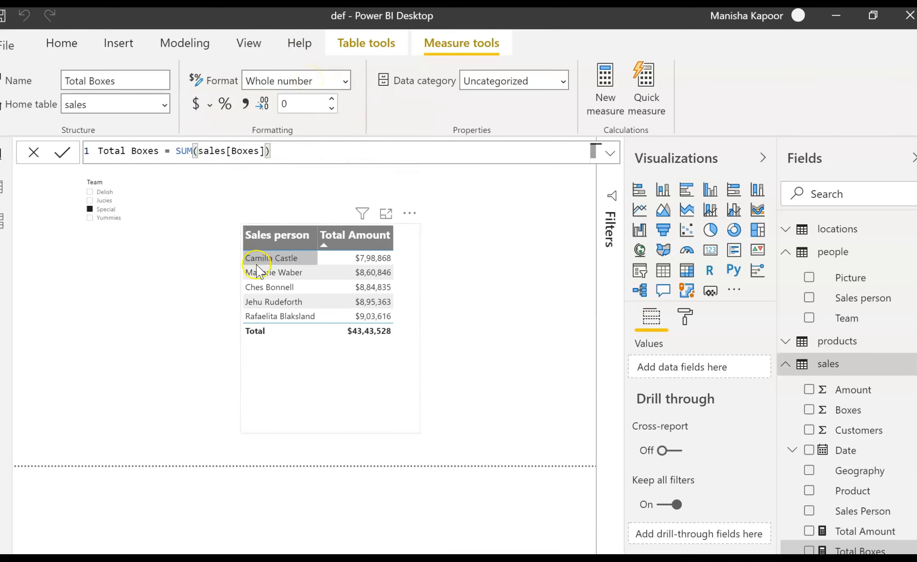
left_click(245, 106)
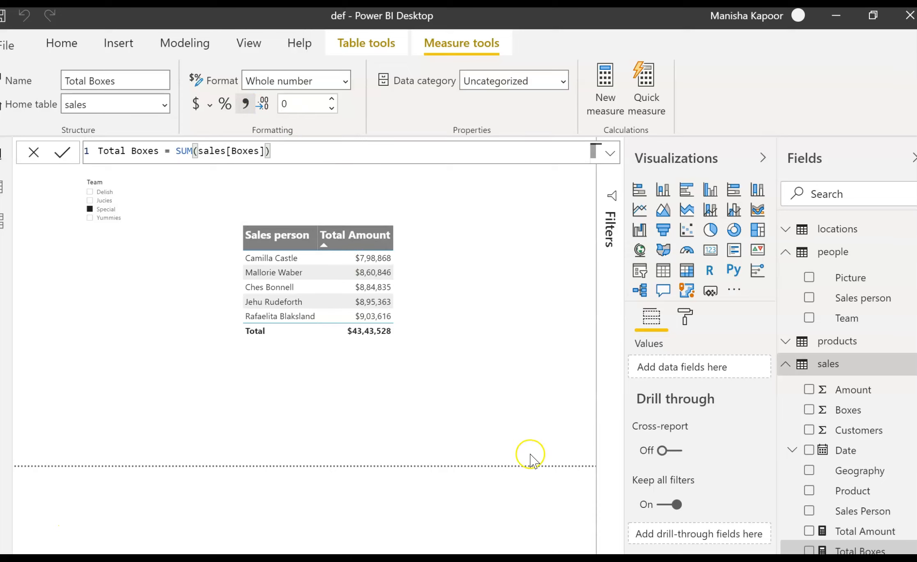
Add the Total Boxes measure to the sales person table and widen the visual to fit the extra column
left_click(405, 238)
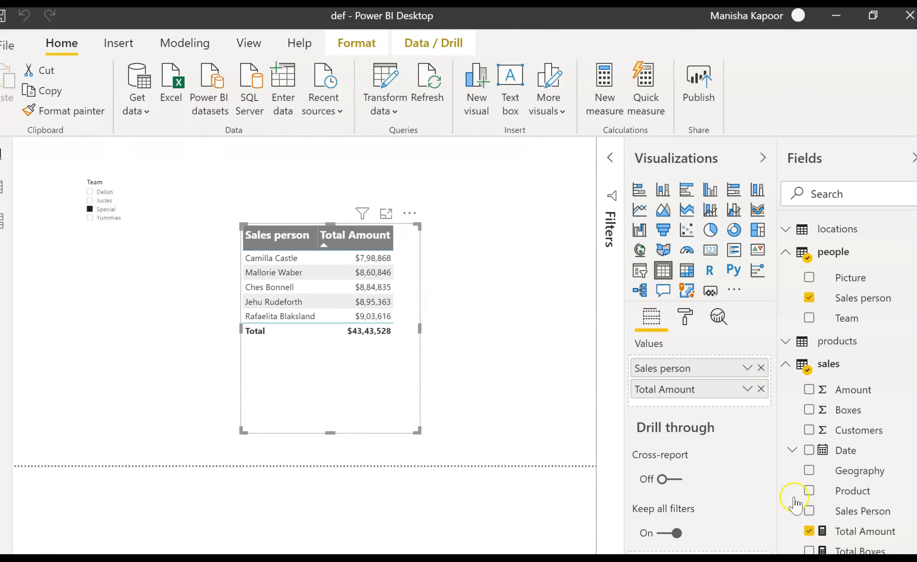
left_click(809, 551)
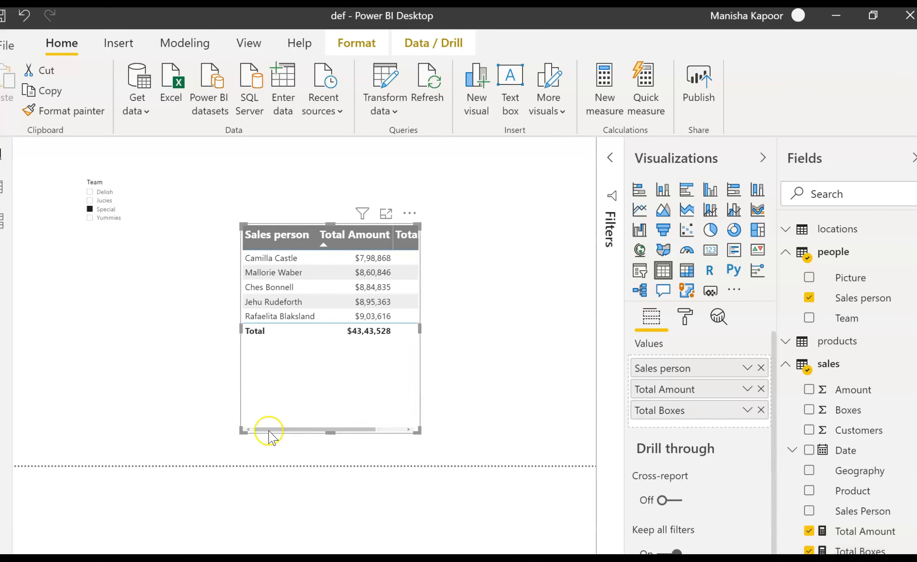
left_click_drag(417, 329, 521, 342)
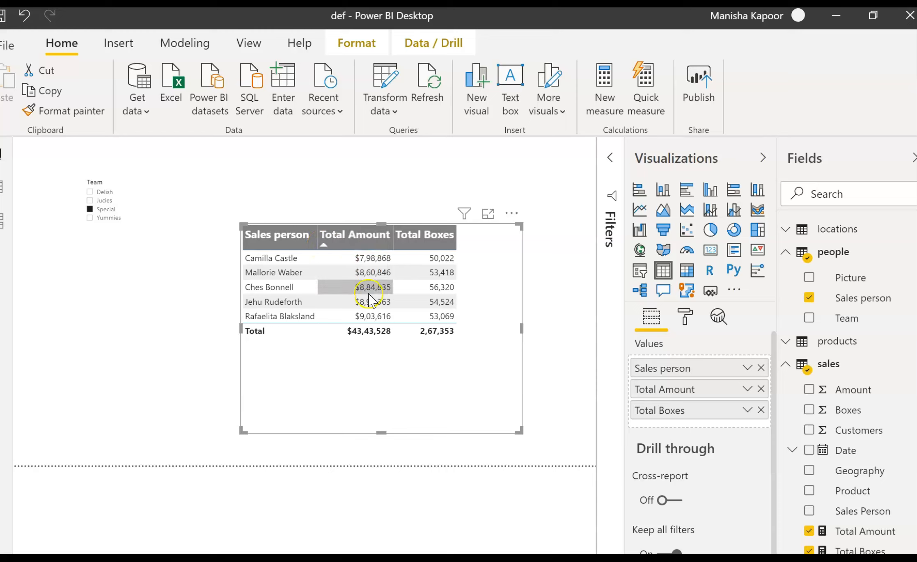
Sort the sales person table by Total Amount in descending order, and try sorting it by Total Boxes
left_click(324, 246)
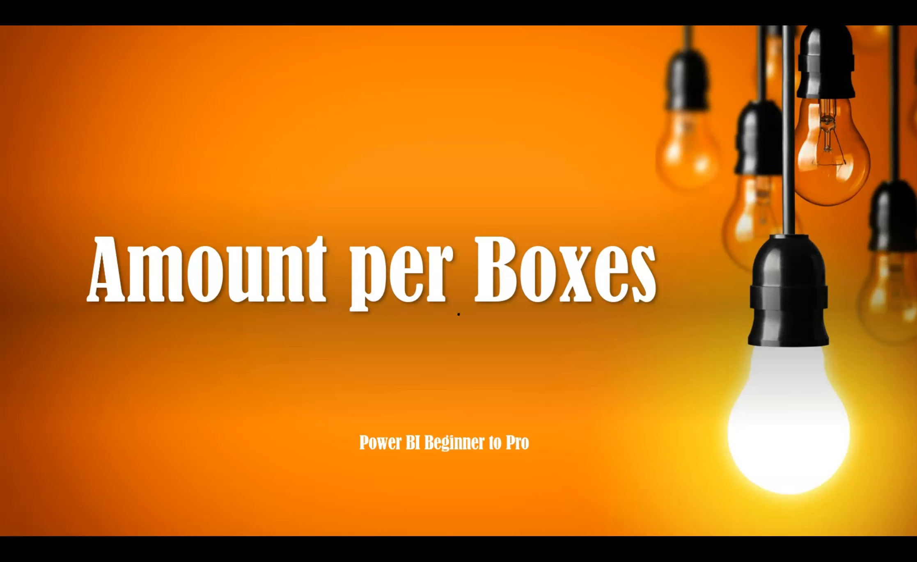
key("Right")
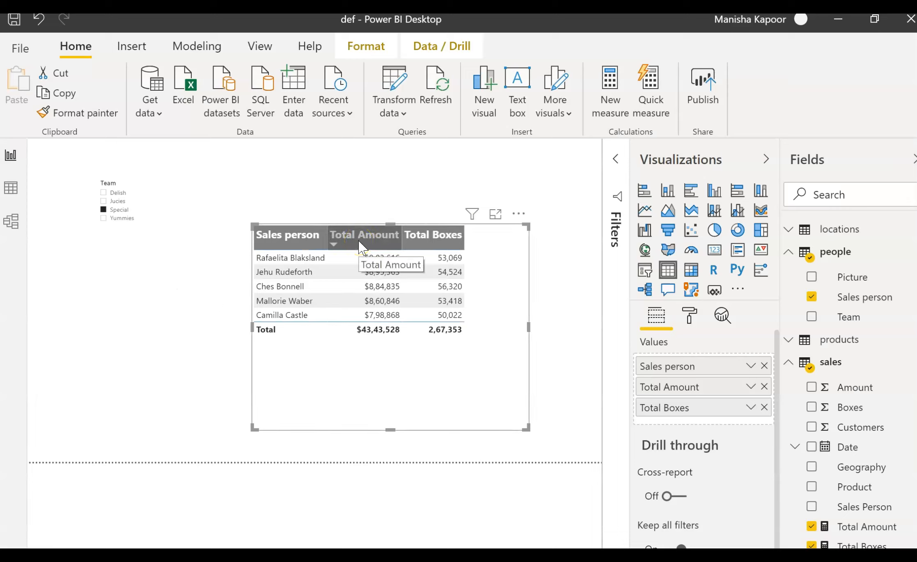
left_click(421, 236)
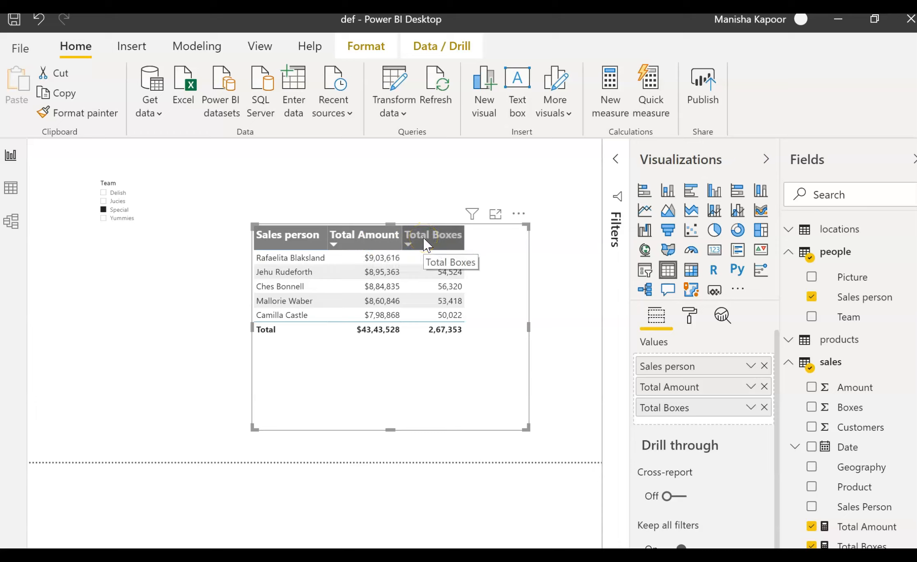
Start a new measure in the sales table and name it Amount per boxes
left_click(502, 234)
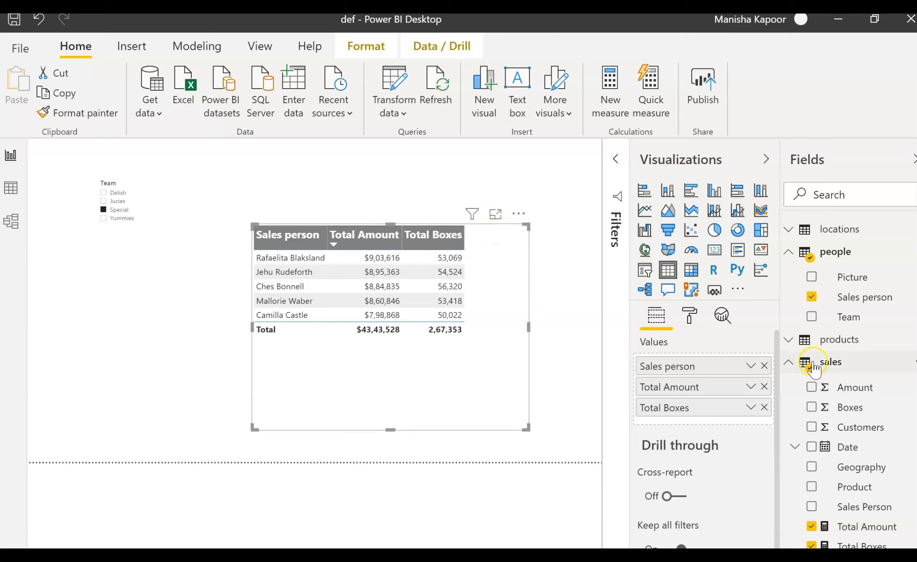
left_click(833, 362)
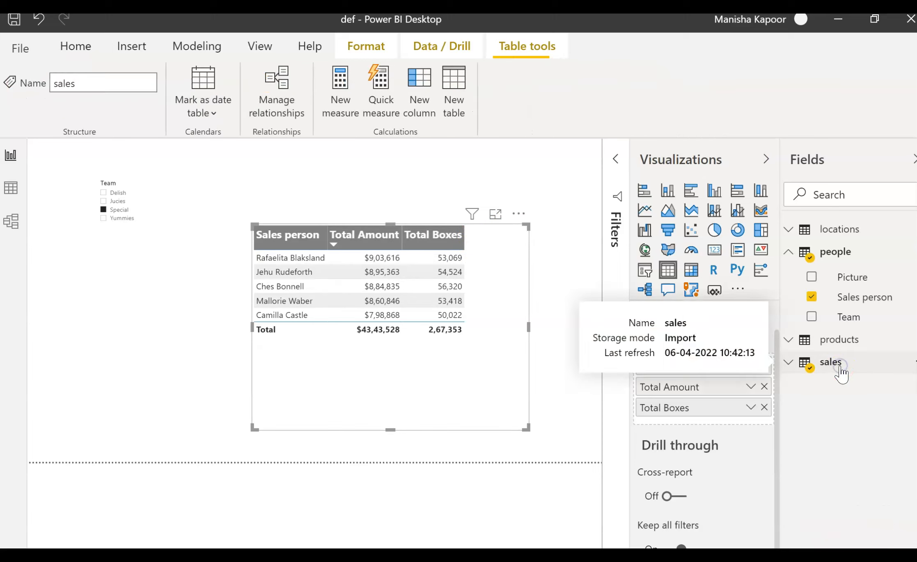
right_click(839, 368)
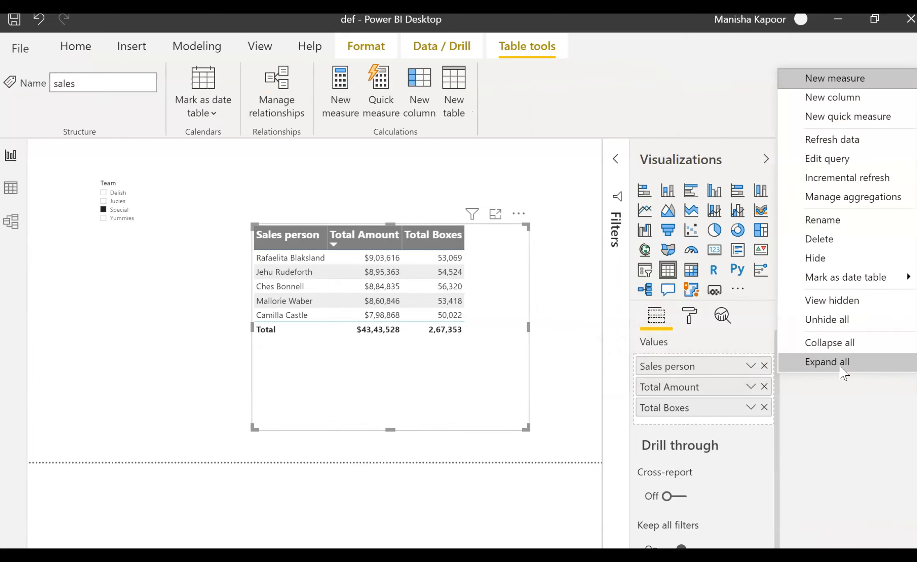
left_click(837, 79)
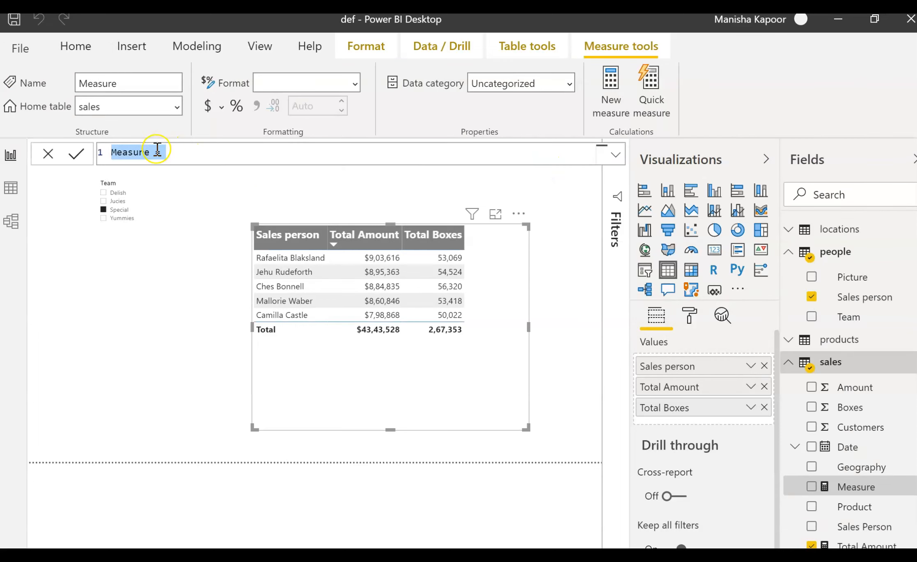
left_click(152, 152)
key("BackSpace")
key("BackSpace")
key("BackSpace")
key("BackSpace")
key("BackSpace")
key("BackSpace")
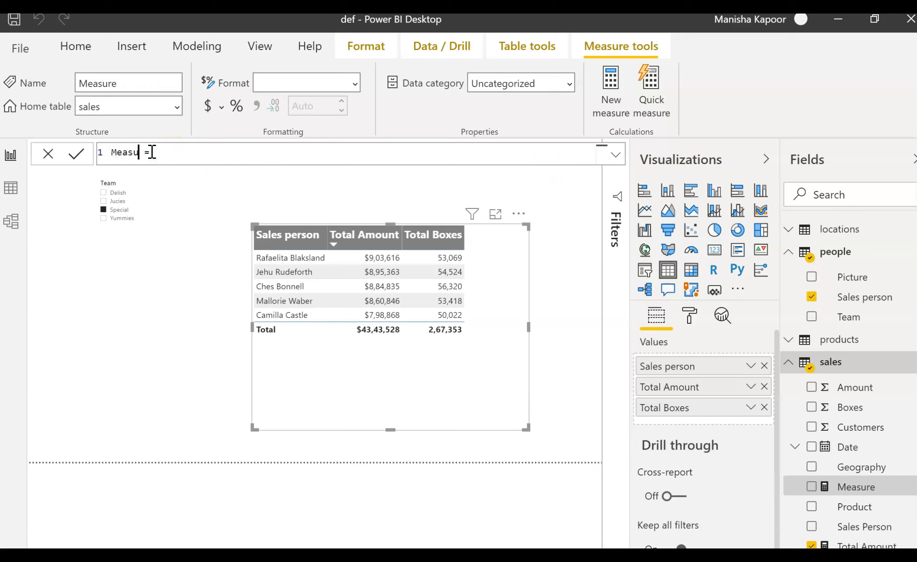
key("BackSpace")
type("Amount per bboxes")
Define the Amount per boxes measure as [Total Amount]/[Total Boxes] and commit it
left_click(256, 155)
type("tota")
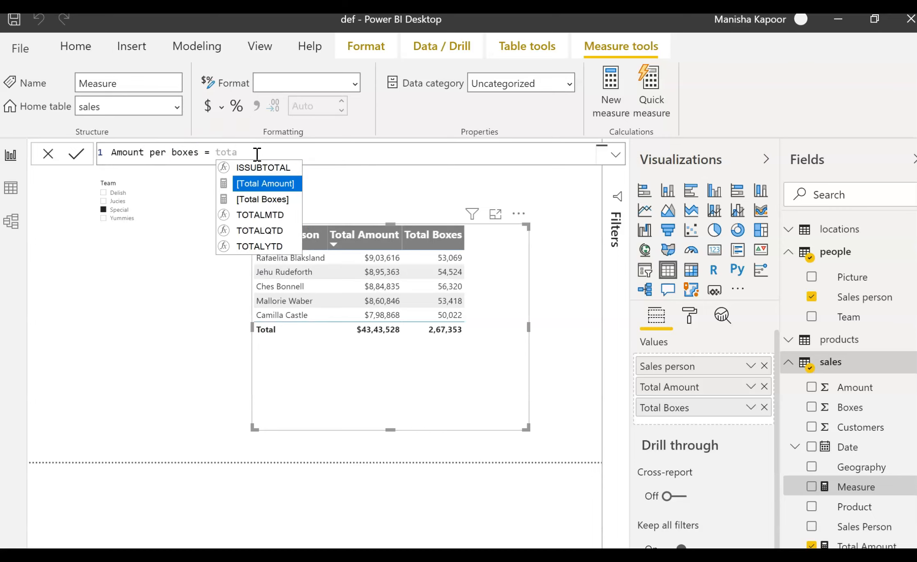
left_click(264, 183)
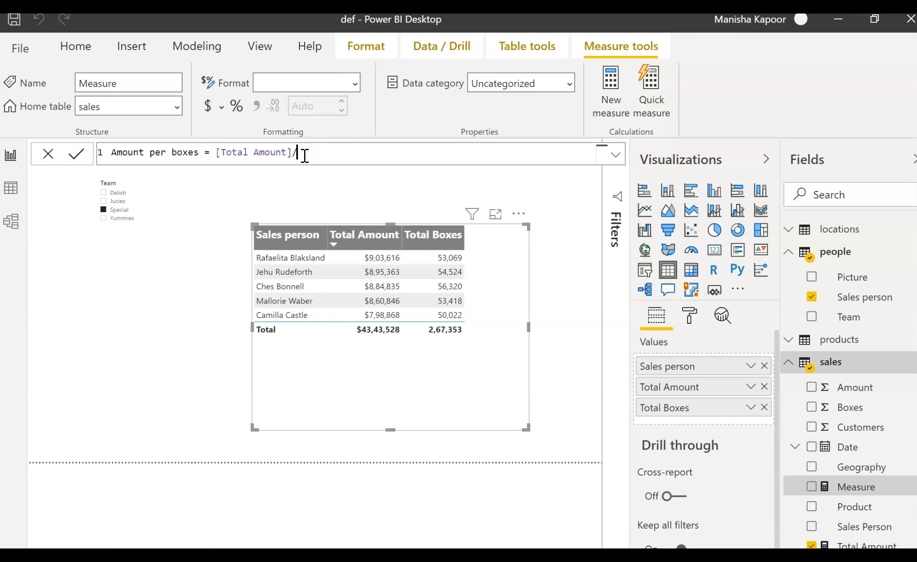
type("Tota")
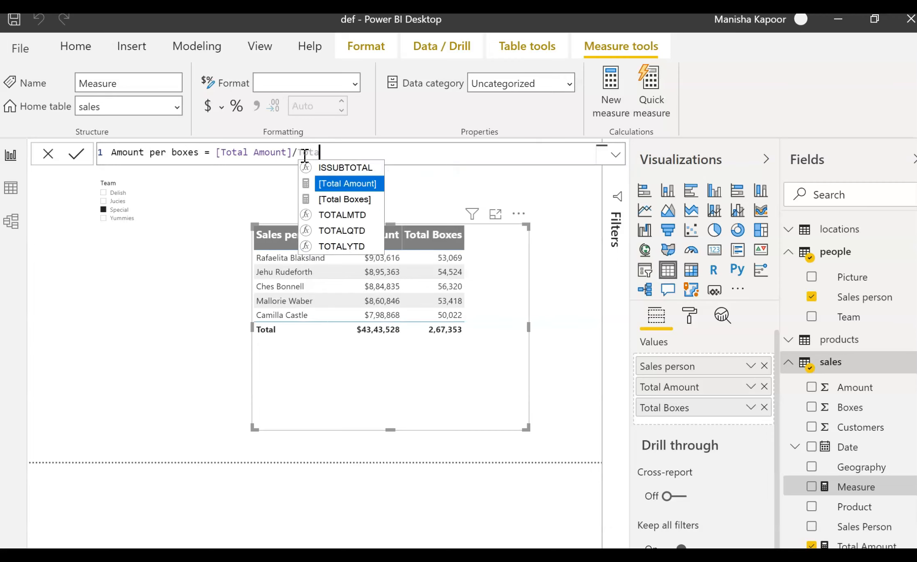
left_click(336, 200)
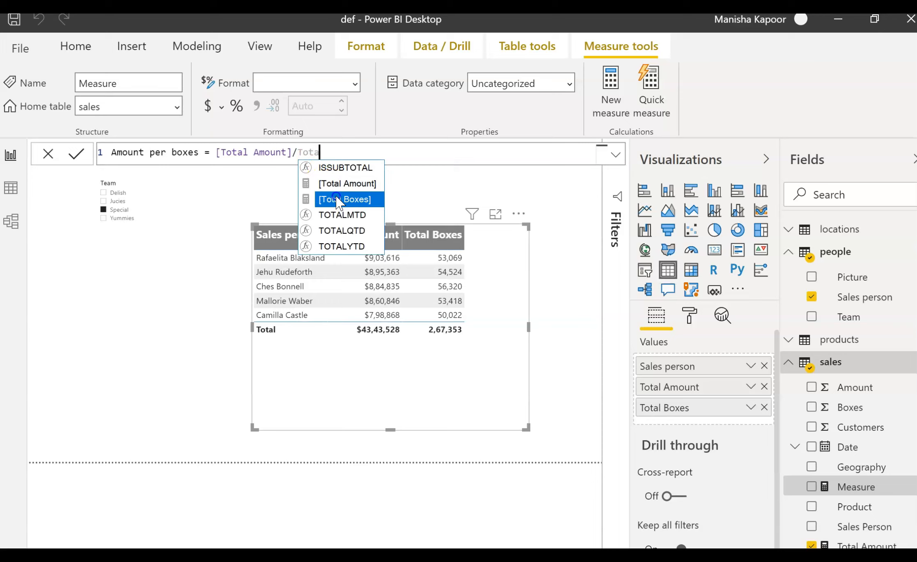
left_click(337, 200)
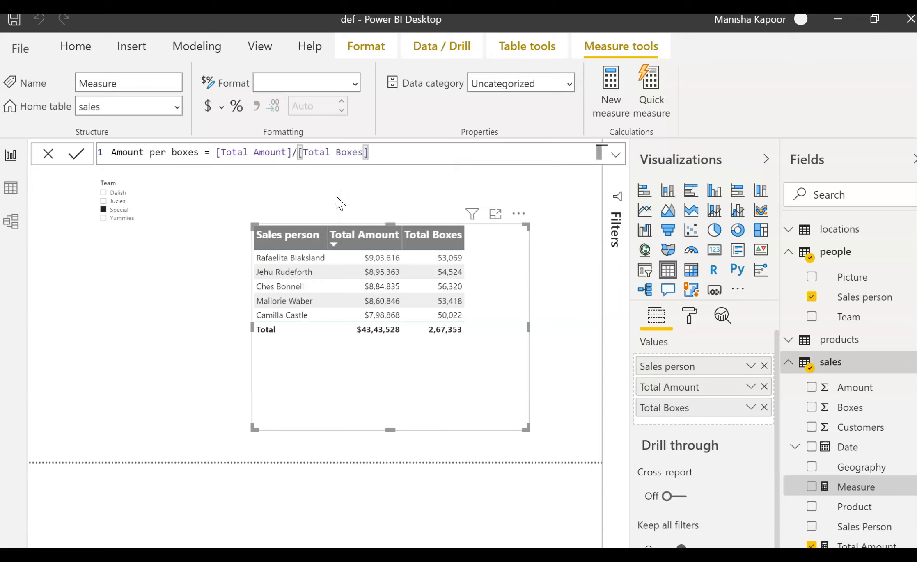
left_click(78, 158)
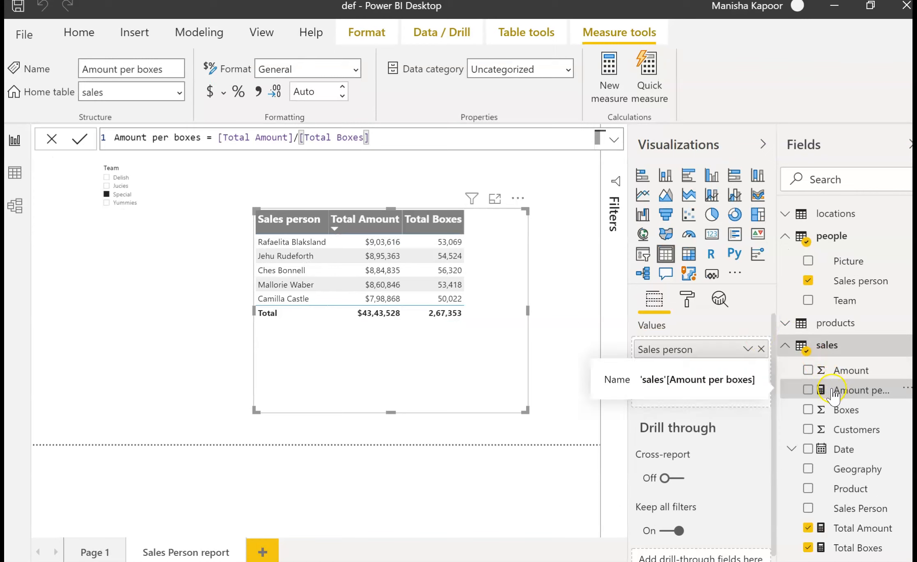
Add the Amount per boxes measure to the sales person table and resize the visual to fit its columns and rows closely
left_click(808, 390)
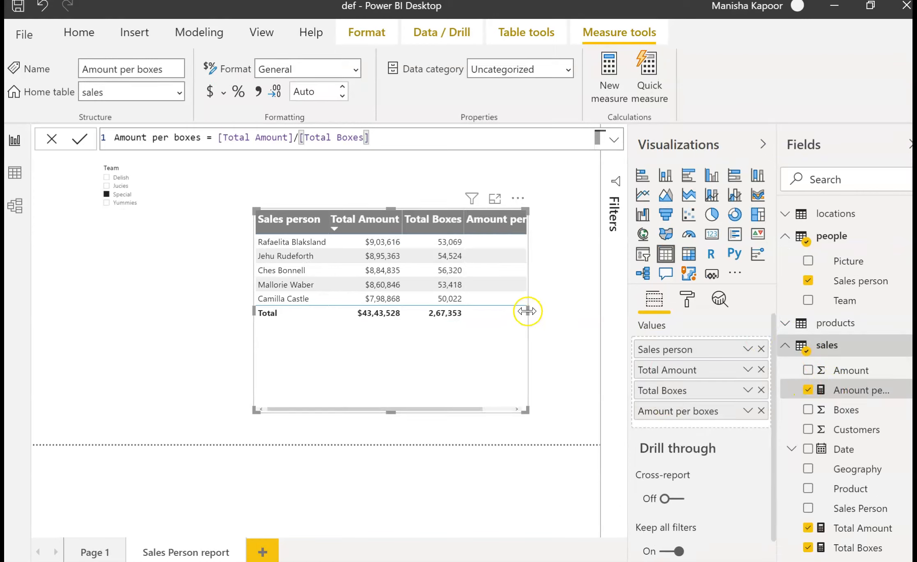
left_click_drag(530, 311, 581, 320)
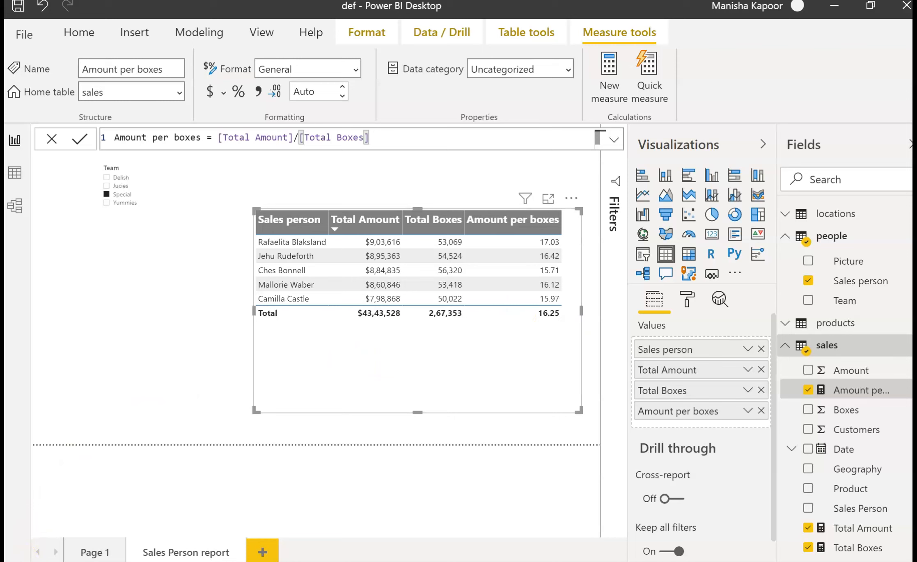
left_click_drag(416, 412, 405, 327)
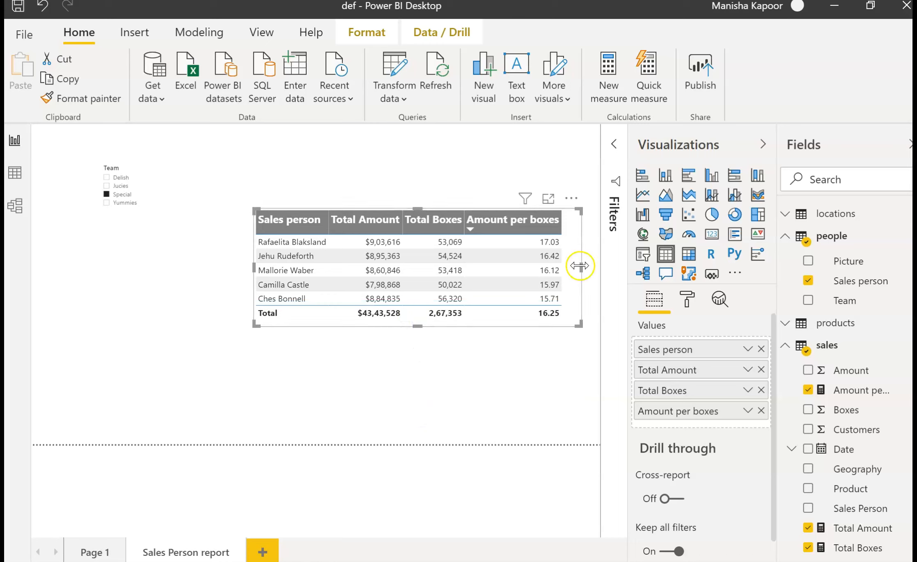
left_click_drag(581, 266, 568, 267)
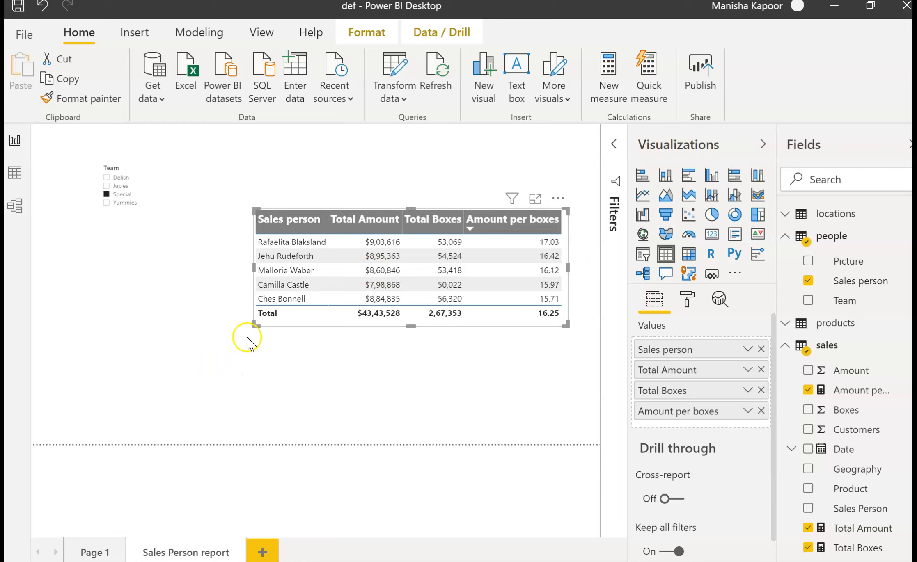
mouse_move(253, 323)
left_mouse_down()
mouse_move(218, 382)
mouse_move(245, 358)
mouse_move(250, 332)
left_mouse_up()
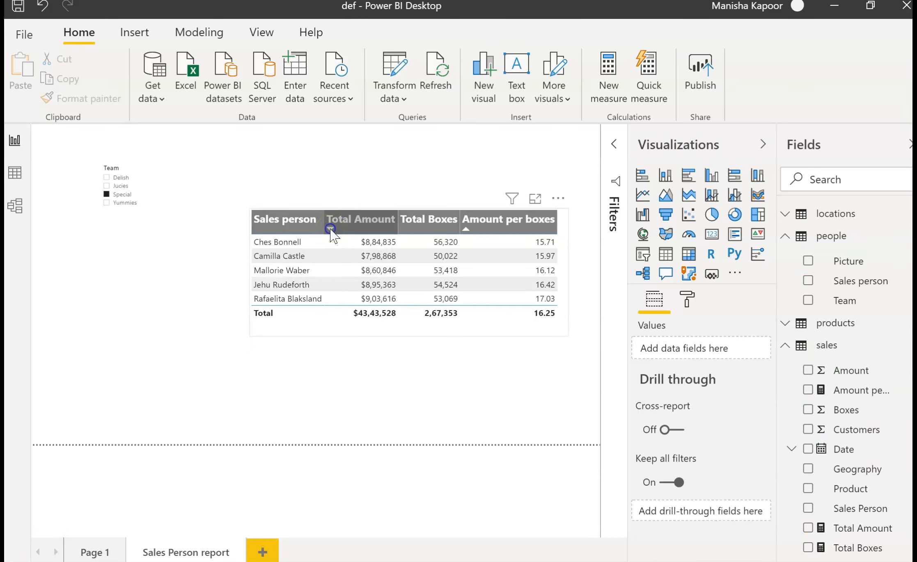
Sort the sales person table by Total Amount in descending order and deselect the visual
left_click(331, 236)
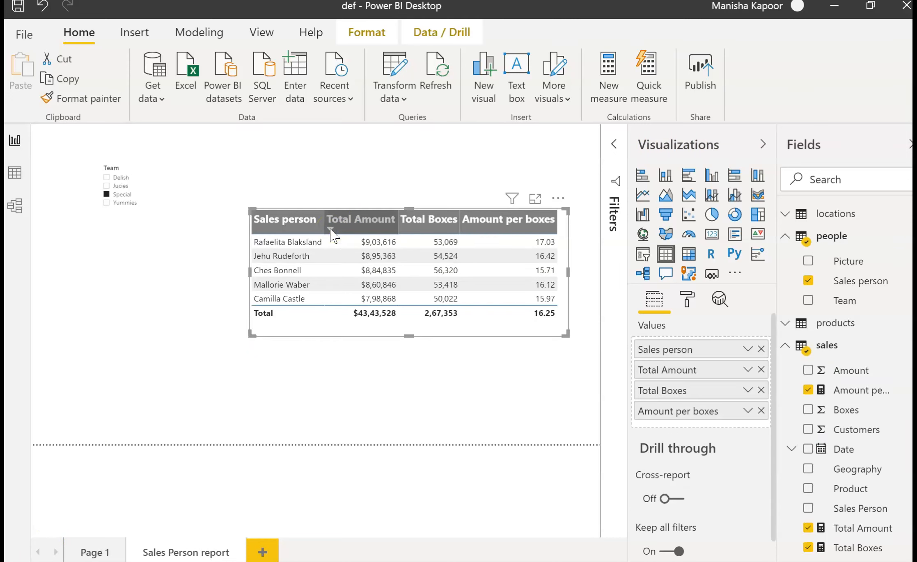
left_click(364, 380)
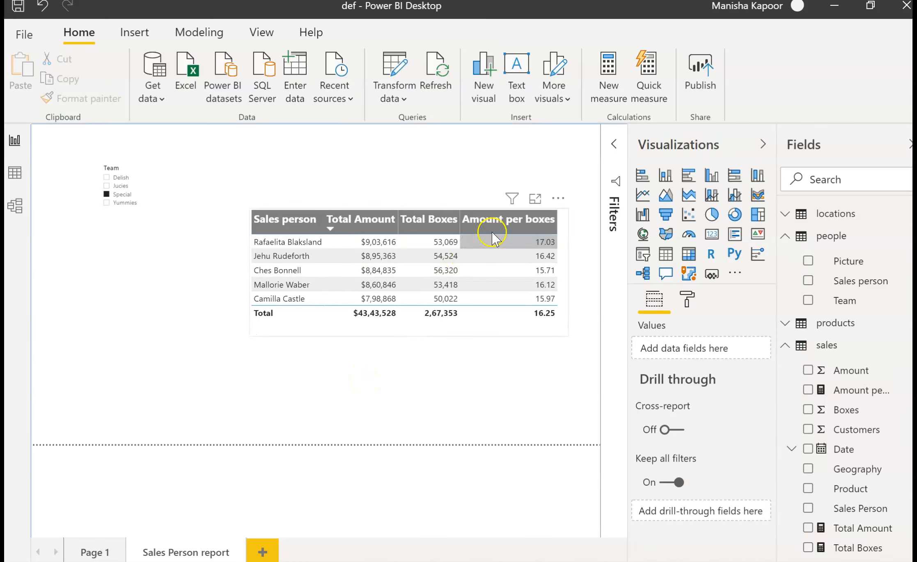